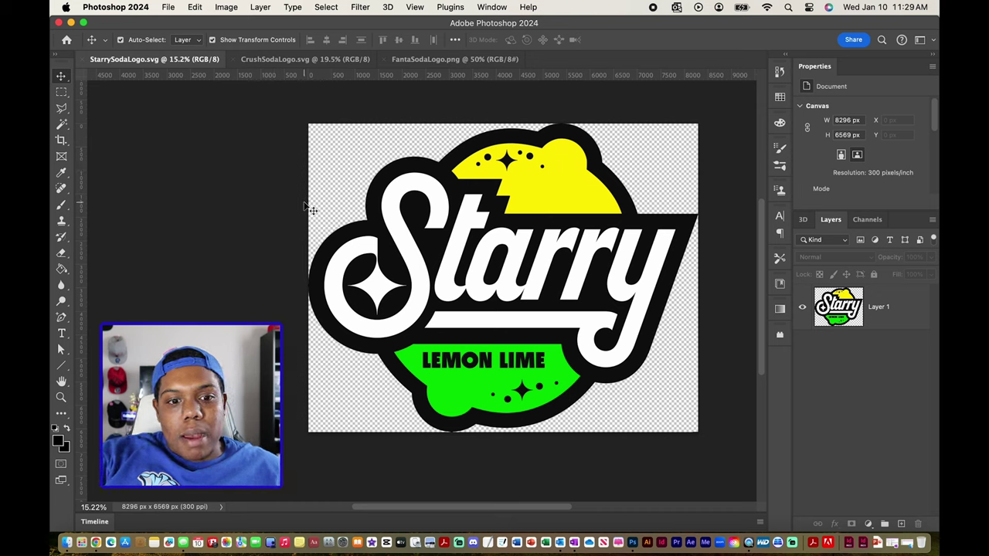
# - Look over the open Crush and Fanta logo documents and return to the Starry logo
pyautogui.click(296, 63)
pyautogui.click(454, 60)
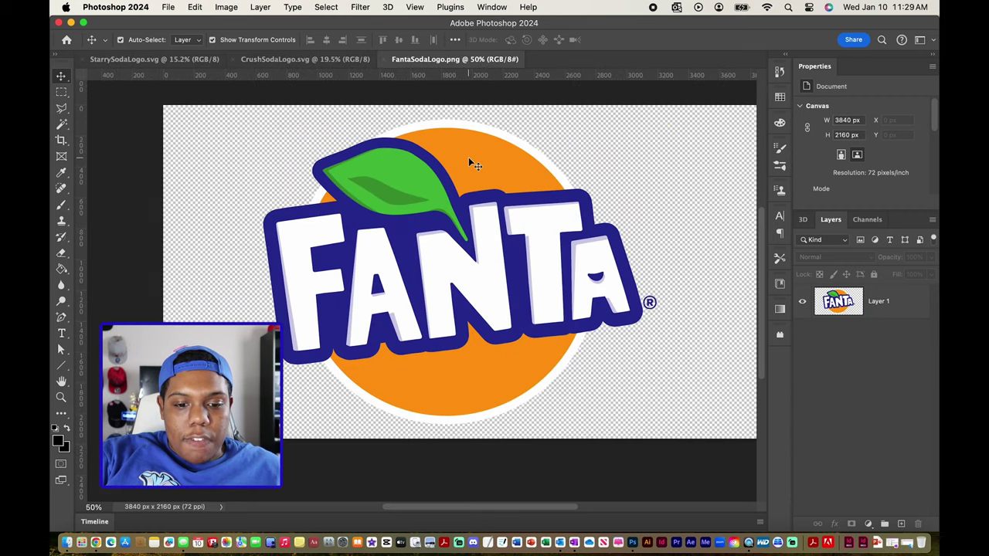
pyautogui.click(153, 61)
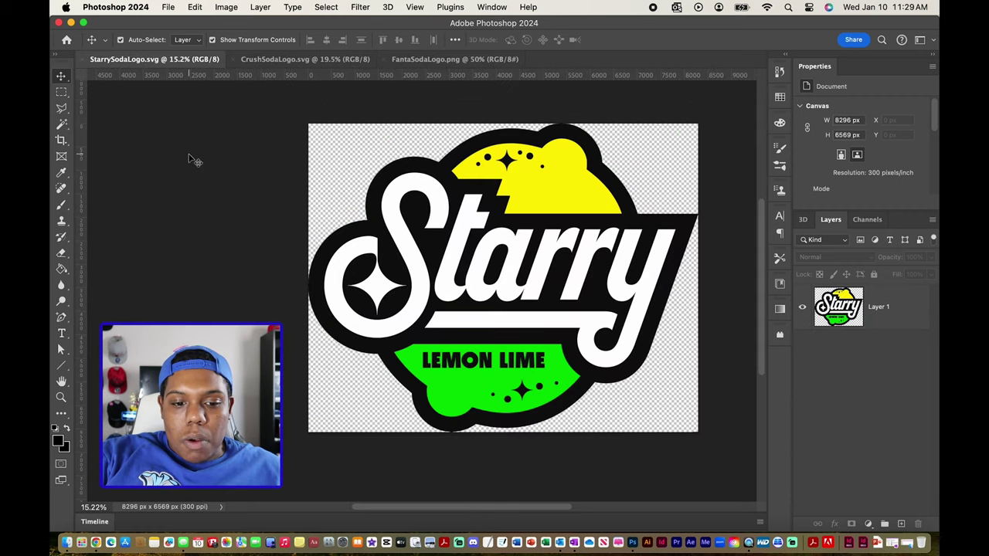
pyautogui.click(575, 224)
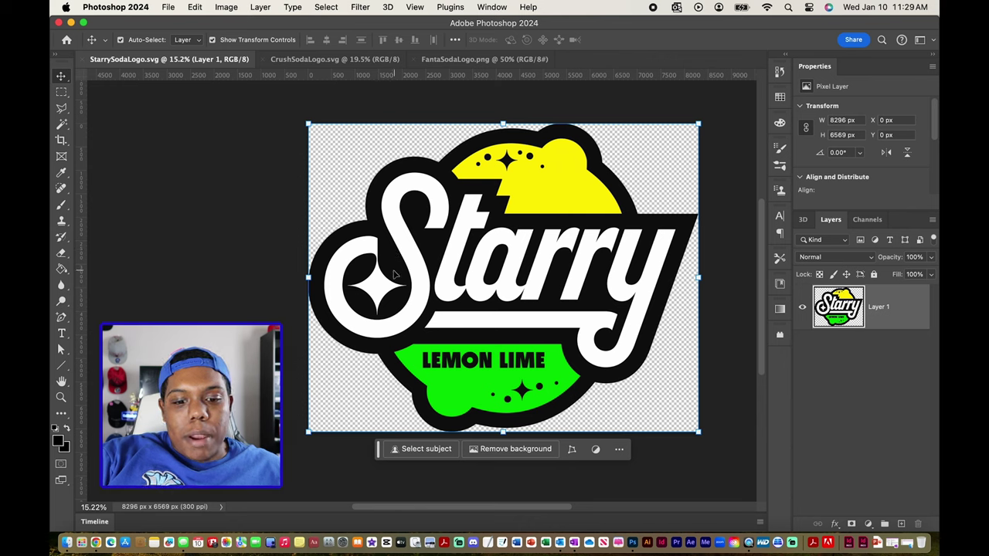
pyautogui.click(262, 235)
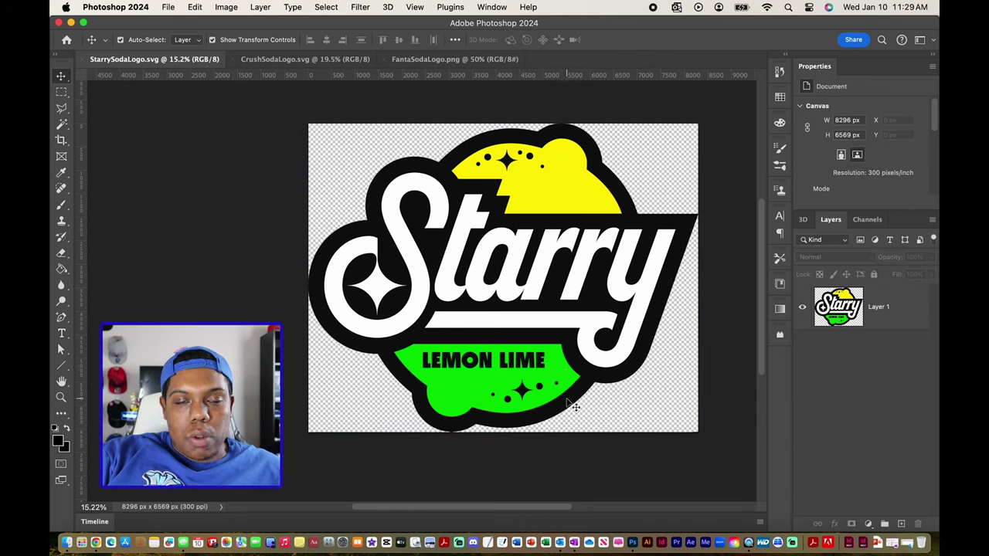
# - Open the Hue/Saturation adjustment for the Starry logo layer, keeping the artwork in view beside the dialog
pyautogui.click(570, 426)
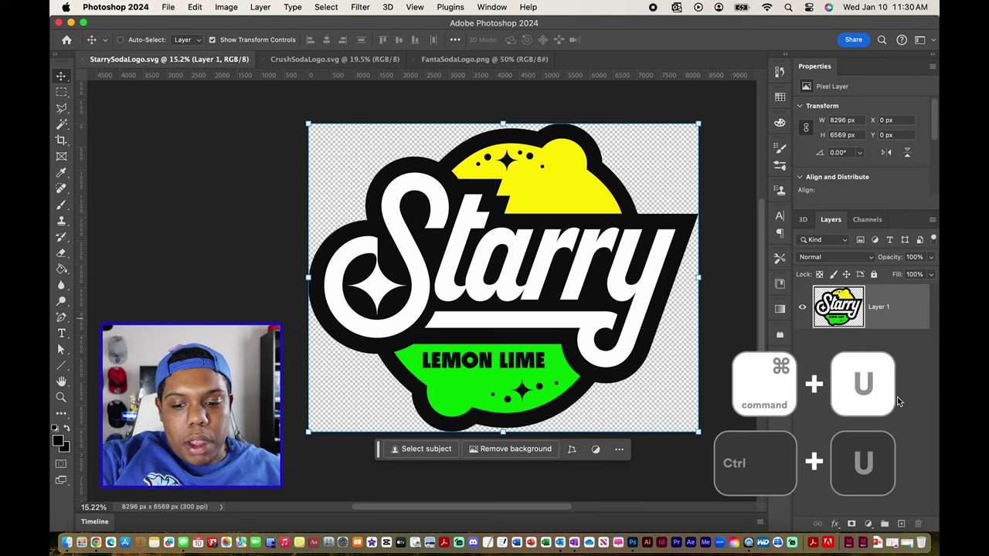
pyautogui.press('super+u')
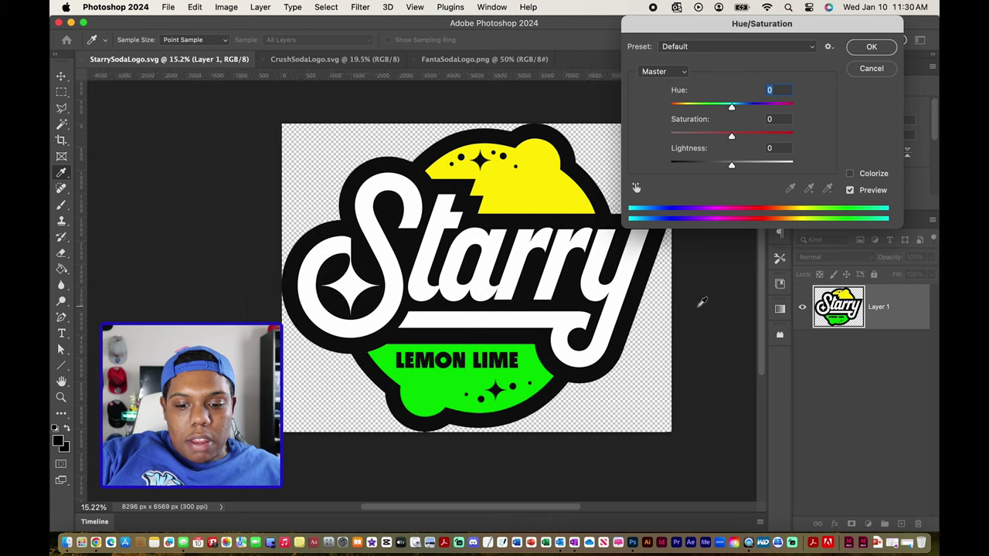
pyautogui.hscroll(3, 699, 302)
pyautogui.scroll(-2, 699, 302)
pyautogui.hscroll(2, 701, 301)
pyautogui.scroll(-1, 701, 301)
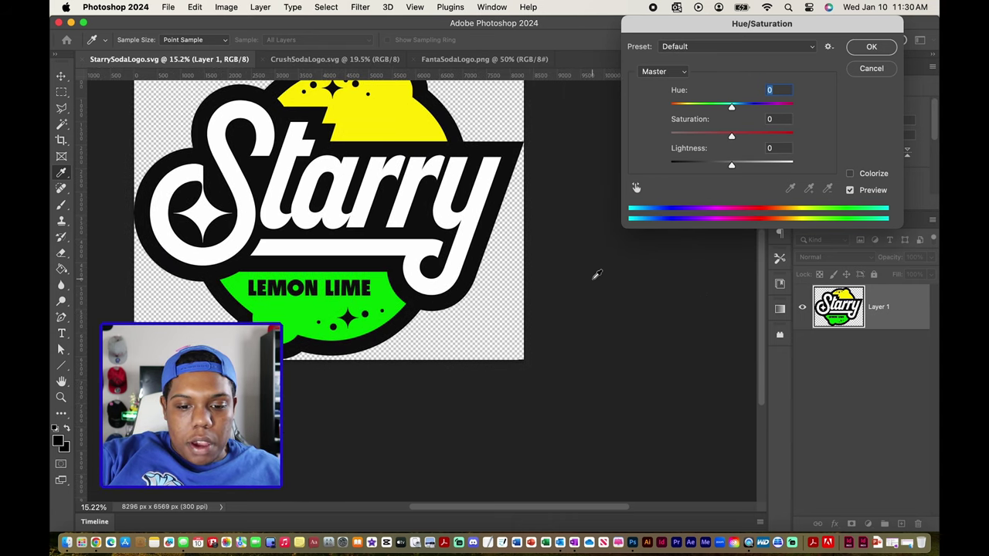
pyautogui.hscroll(-4, 597, 274)
pyautogui.scroll(3, 597, 274)
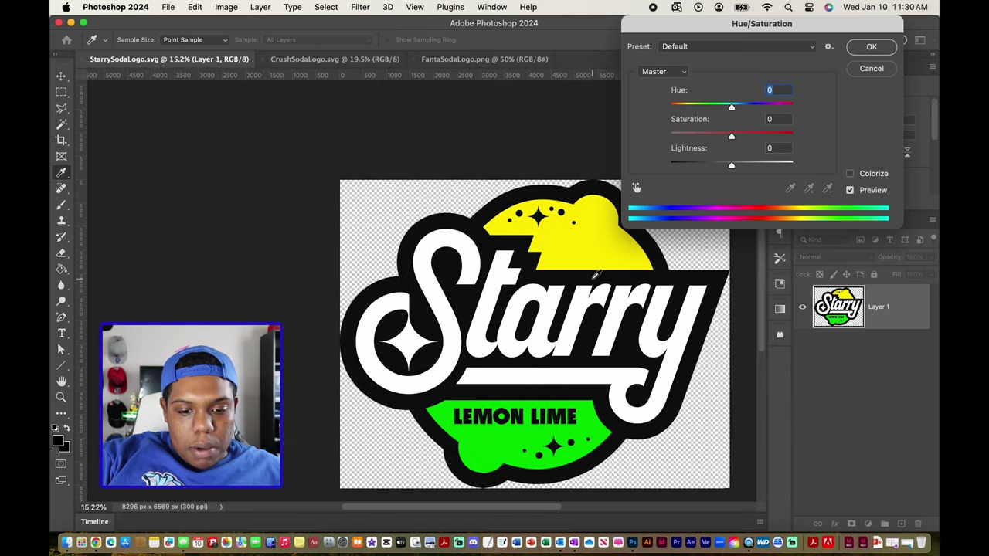
pyautogui.hscroll(1, 597, 275)
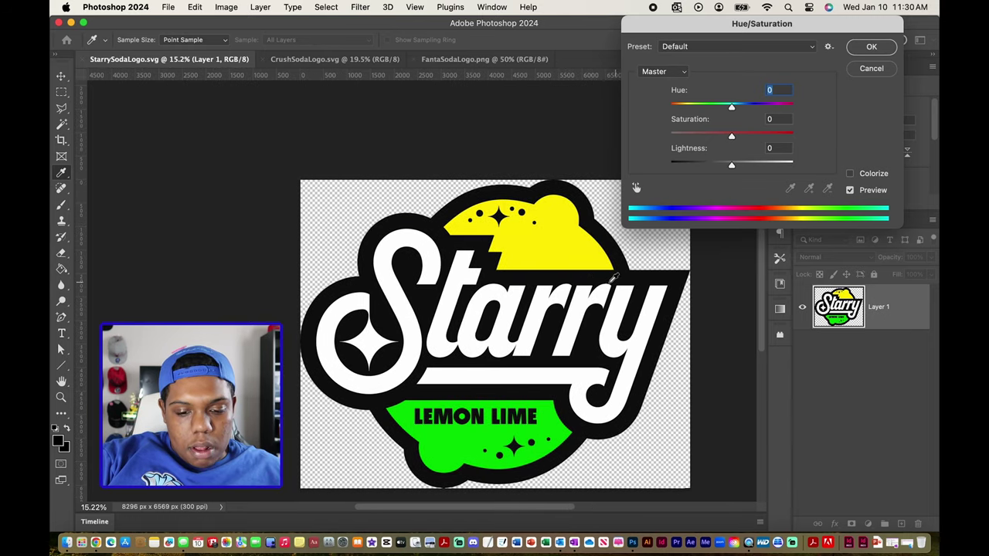
pyautogui.moveTo(712, 199); pyautogui.dragTo(745, 199)
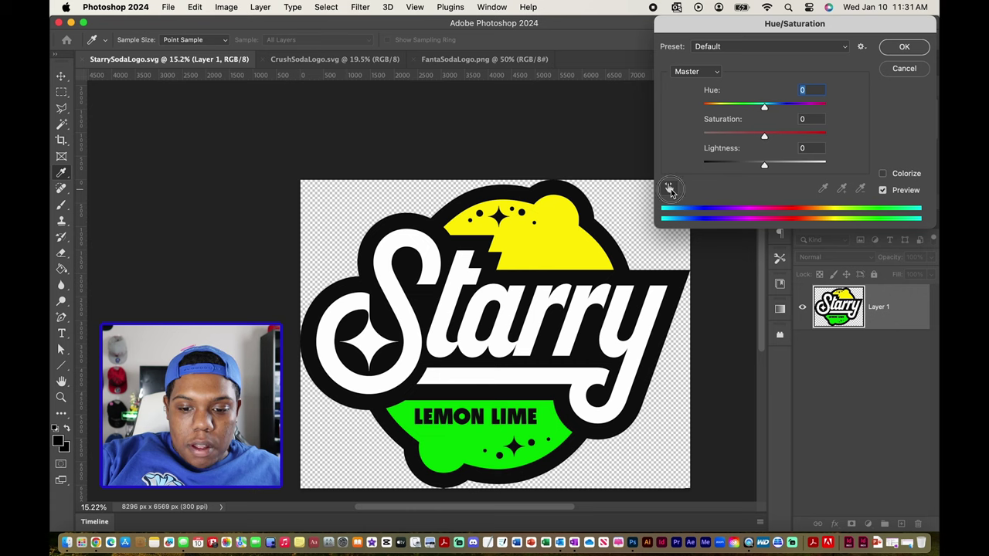
# - Target the Yellows range by sampling the logo's yellow area and set its hue to -74
pyautogui.click(670, 190)
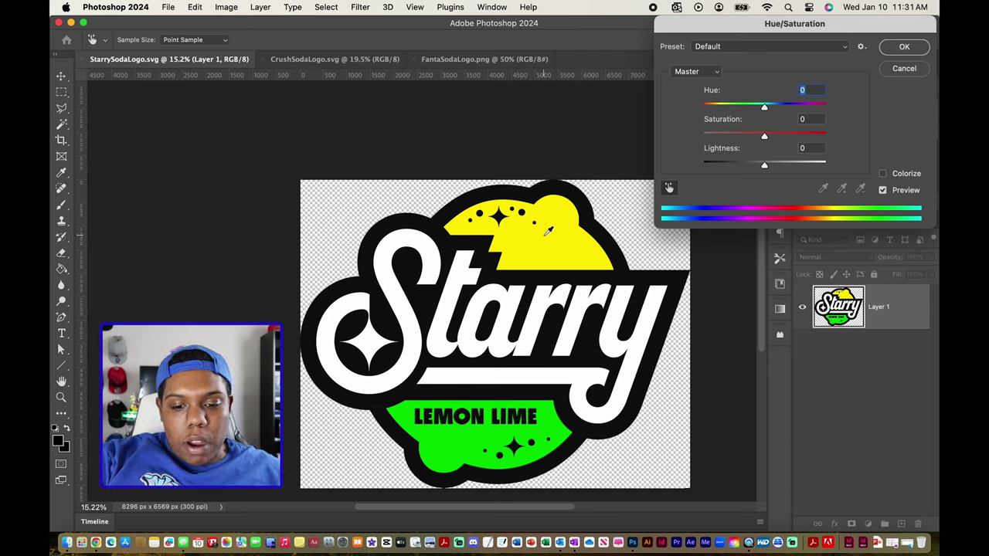
pyautogui.click(547, 239)
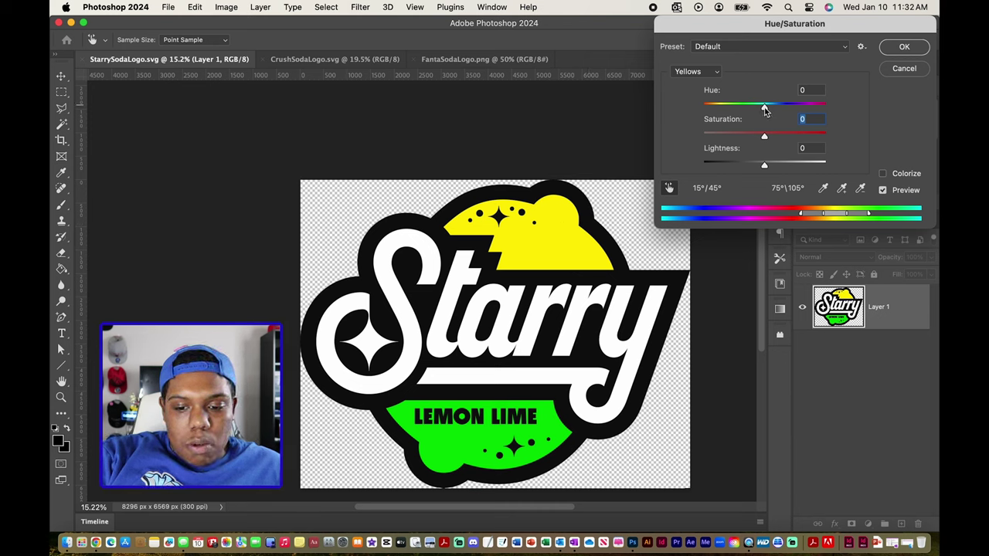
pyautogui.moveTo(765, 108)
pyautogui.mouseDown()
pyautogui.moveTo(713, 111)
pyautogui.moveTo(815, 110)
pyautogui.moveTo(718, 112)
pyautogui.moveTo(812, 113)
pyautogui.moveTo(765, 121)
pyautogui.mouseUp()
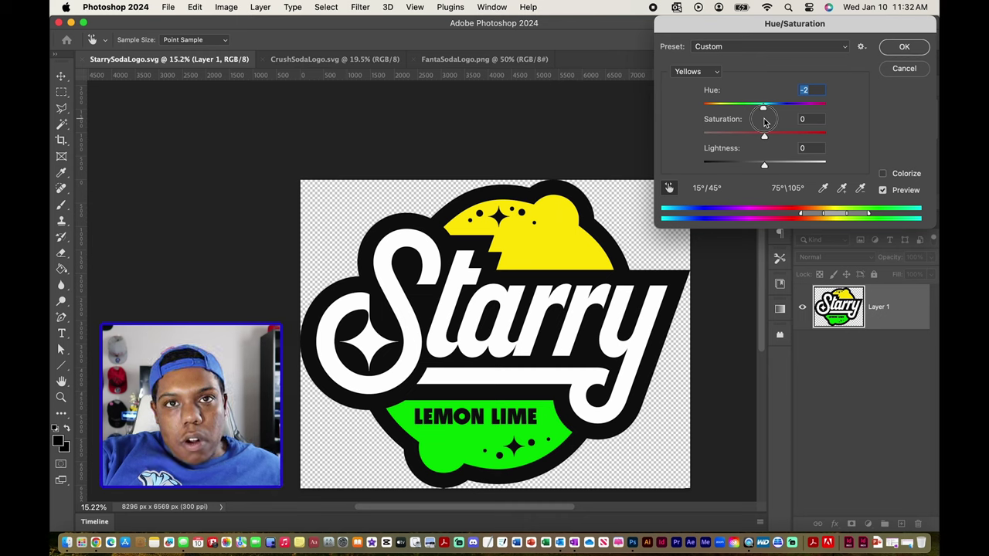
pyautogui.moveTo(765, 121); pyautogui.dragTo(730, 118)
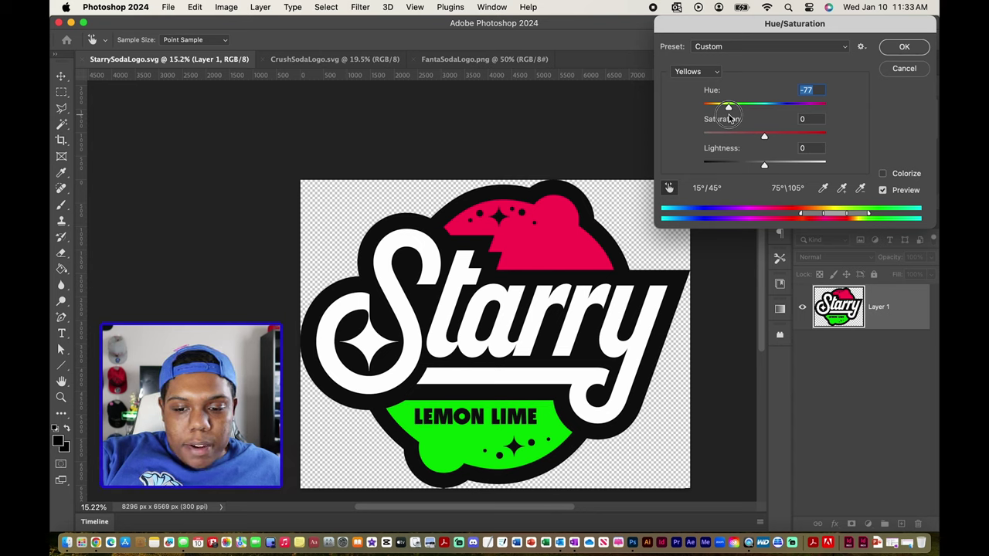
pyautogui.moveTo(730, 118); pyautogui.dragTo(732, 118)
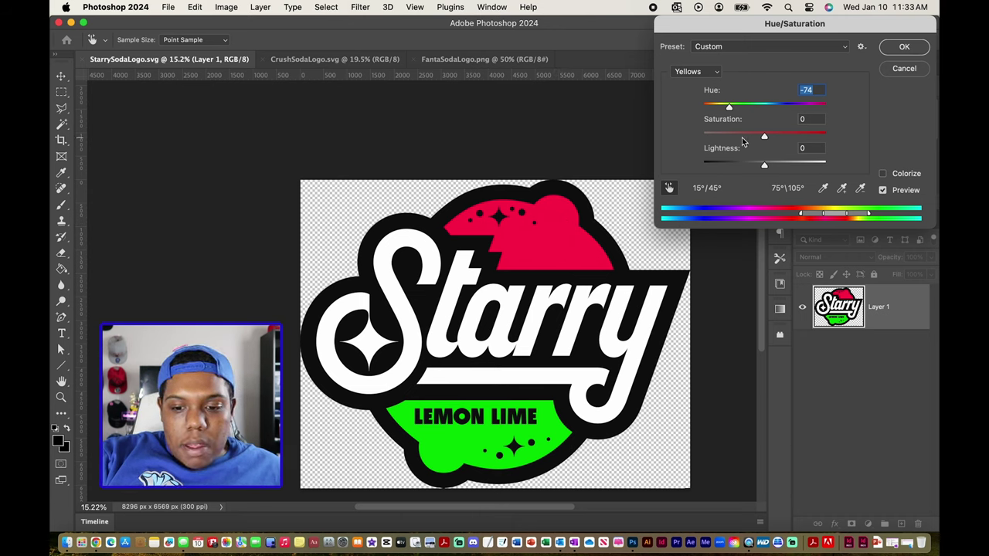
# - Try a saturation of -5 and a lightness of -9 on the Yellows range, resetting each to 0
pyautogui.moveTo(763, 137)
pyautogui.mouseDown()
pyautogui.moveTo(699, 152)
pyautogui.moveTo(813, 145)
pyautogui.moveTo(747, 149)
pyautogui.moveTo(798, 138)
pyautogui.moveTo(690, 152)
pyautogui.moveTo(761, 140)
pyautogui.mouseUp()
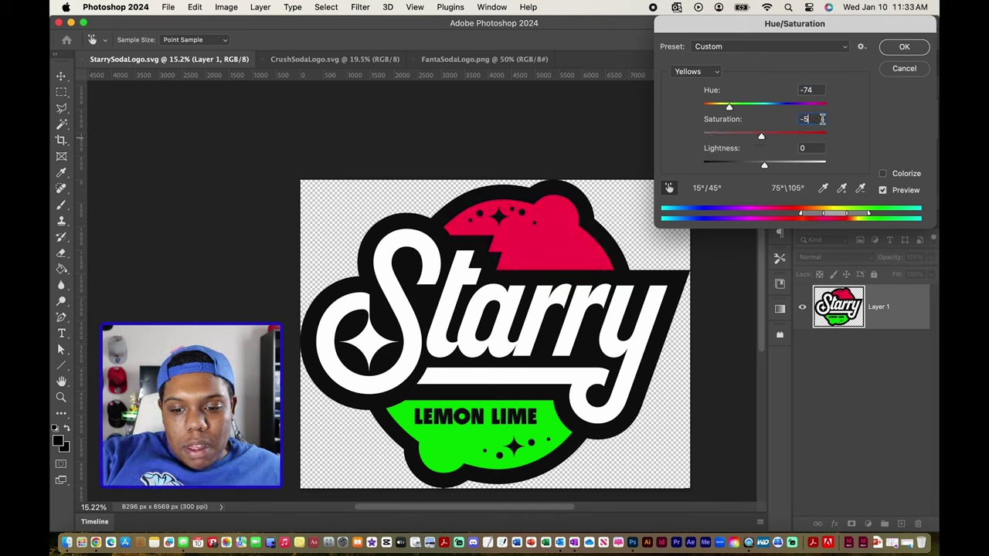
pyautogui.write('0')
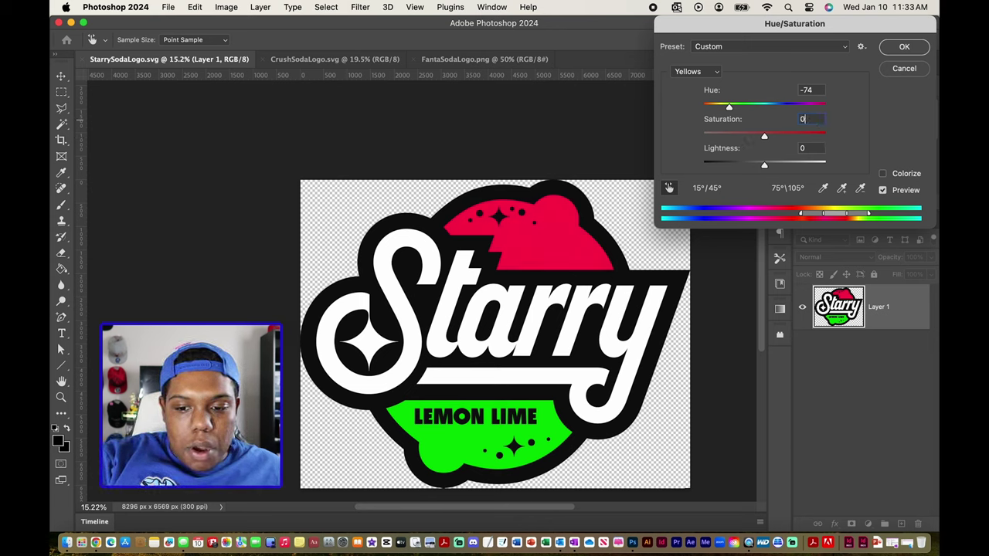
pyautogui.click(764, 167)
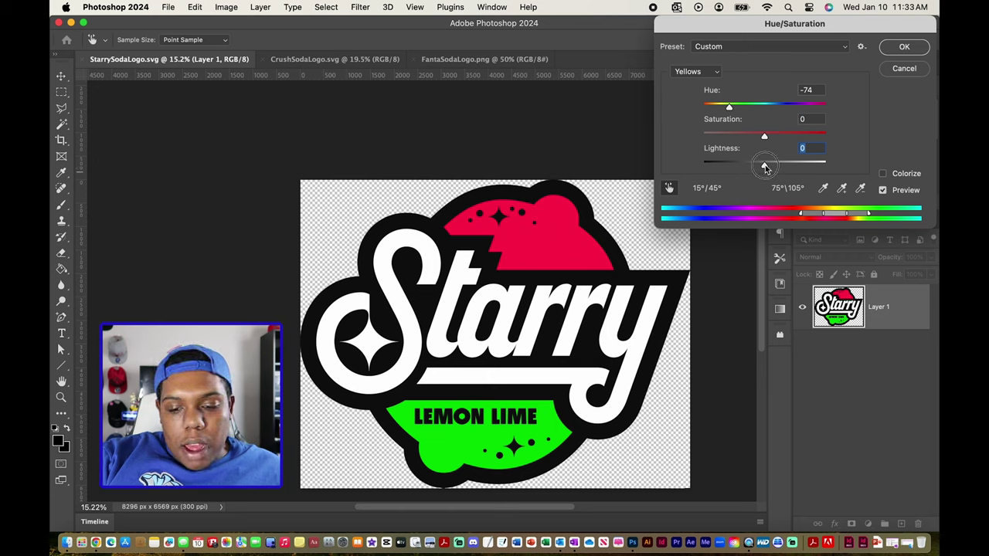
pyautogui.moveTo(765, 167)
pyautogui.mouseDown()
pyautogui.moveTo(720, 167)
pyautogui.moveTo(757, 175)
pyautogui.moveTo(715, 179)
pyautogui.moveTo(838, 178)
pyautogui.moveTo(692, 180)
pyautogui.moveTo(759, 178)
pyautogui.mouseUp()
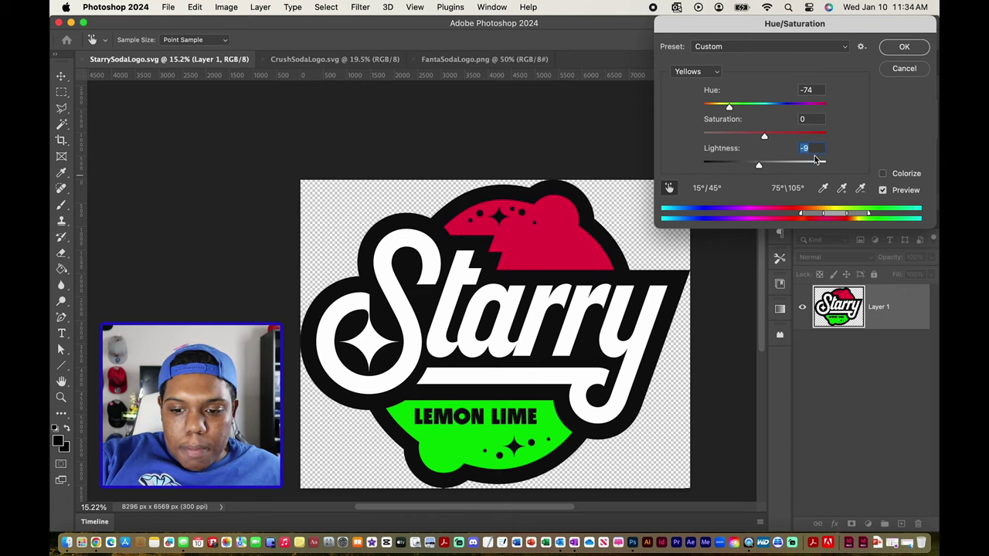
pyautogui.write('0')
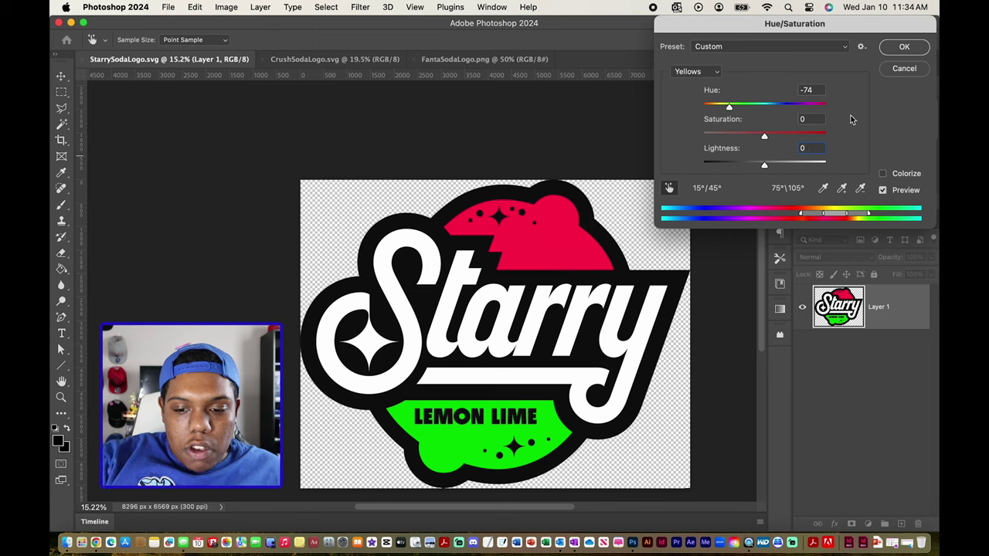
# - Apply the Hue/Saturation adjustment to the Starry logo and leave its layer deselected
pyautogui.click(906, 48)
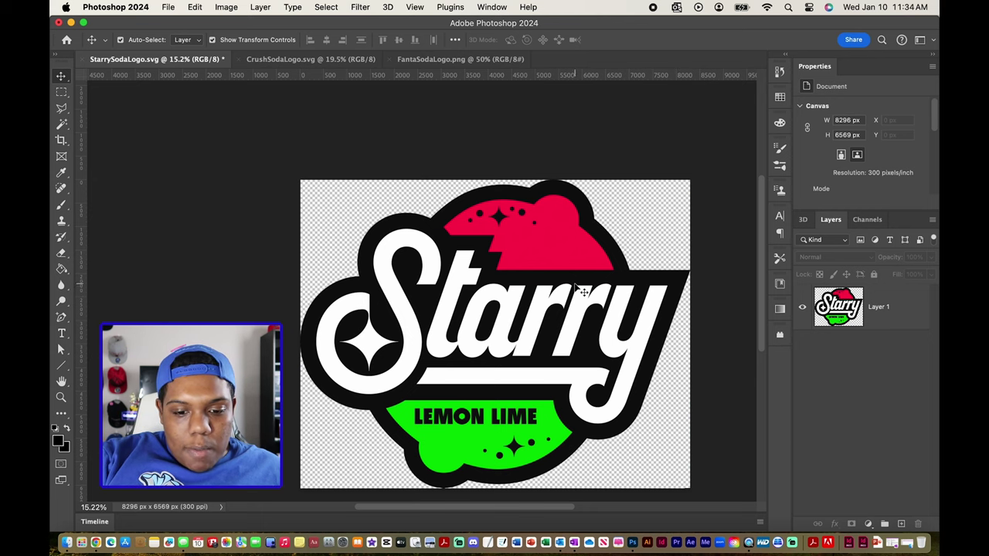
pyautogui.scroll(-2, 582, 298)
pyautogui.click(479, 257)
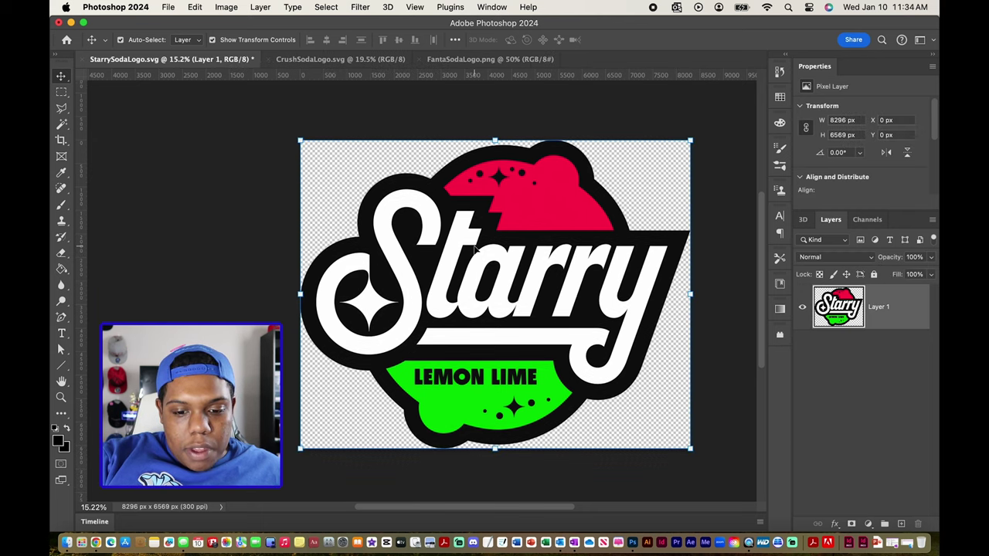
pyautogui.click(740, 308)
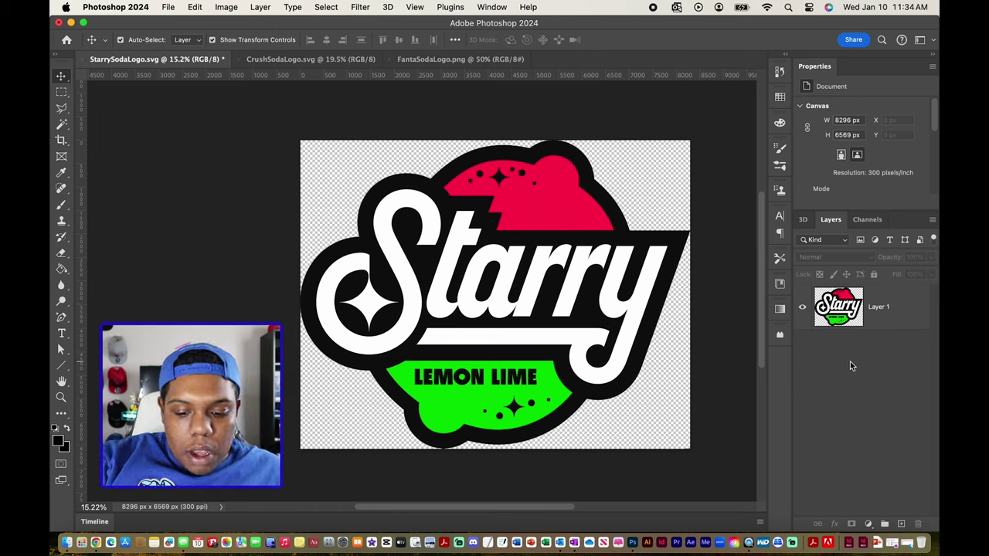
# - Apply Hue/Saturation to the Starry layer's Greens range, sampled from the lower green shape, with hue -151 and lightness -35
pyautogui.press('super')
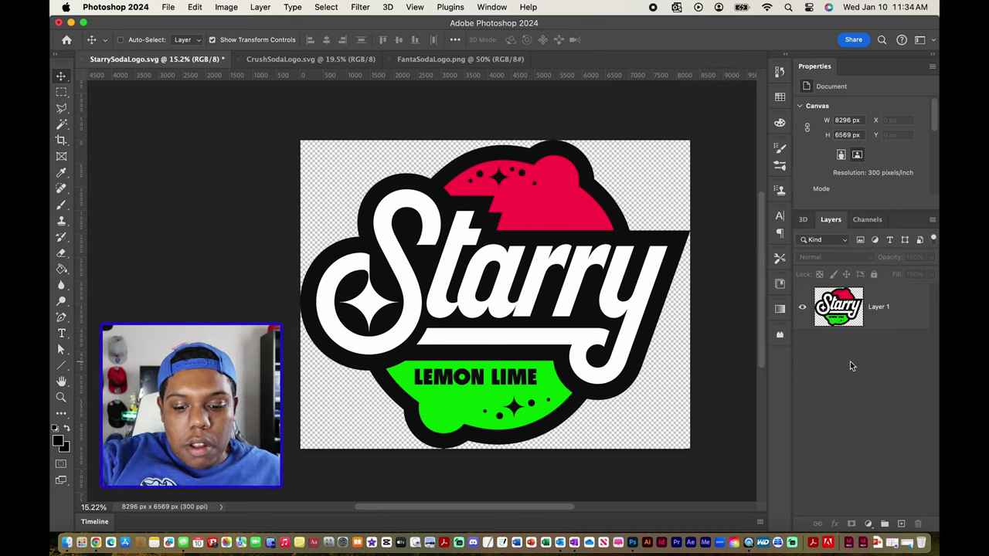
pyautogui.hotkey('alt', '.')
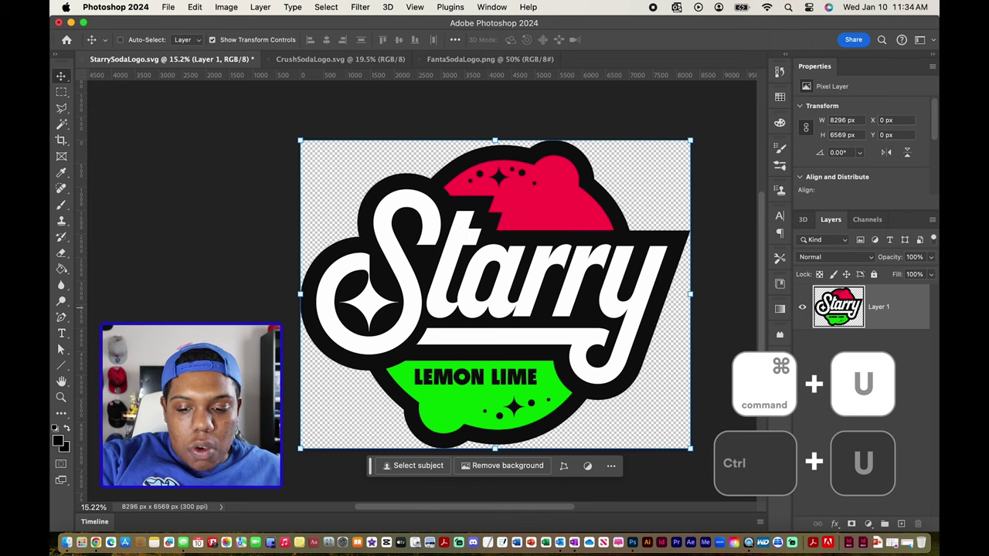
pyautogui.press('super+u')
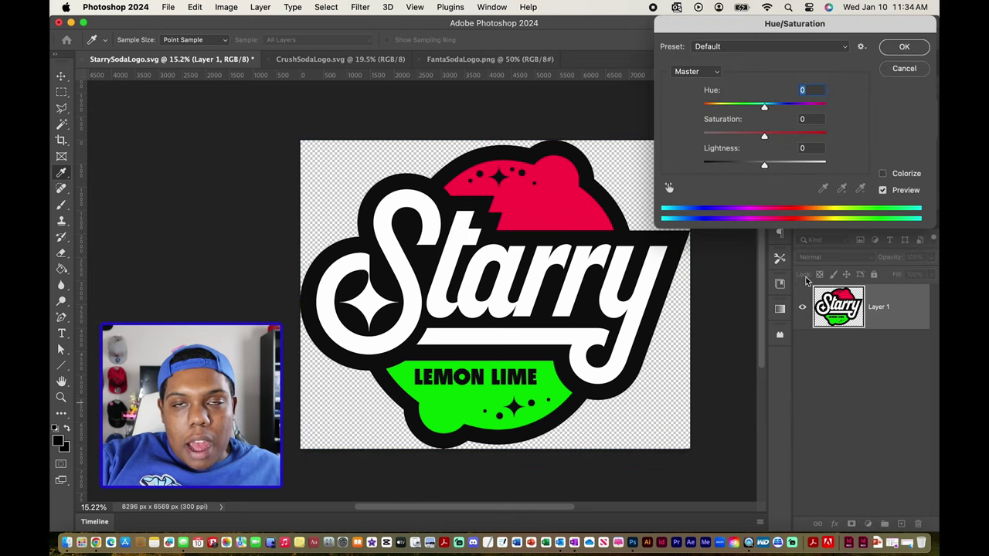
pyautogui.click(669, 189)
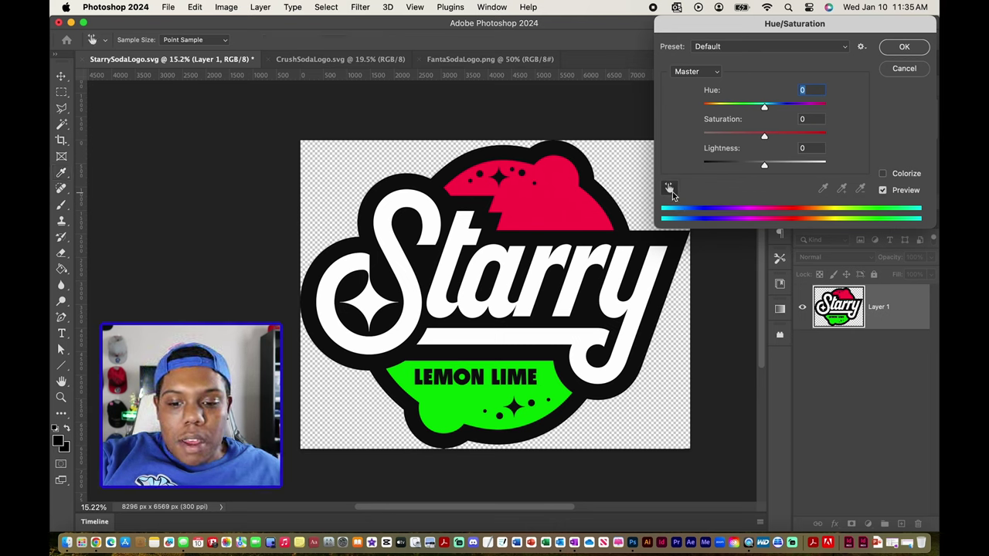
pyautogui.click(457, 398)
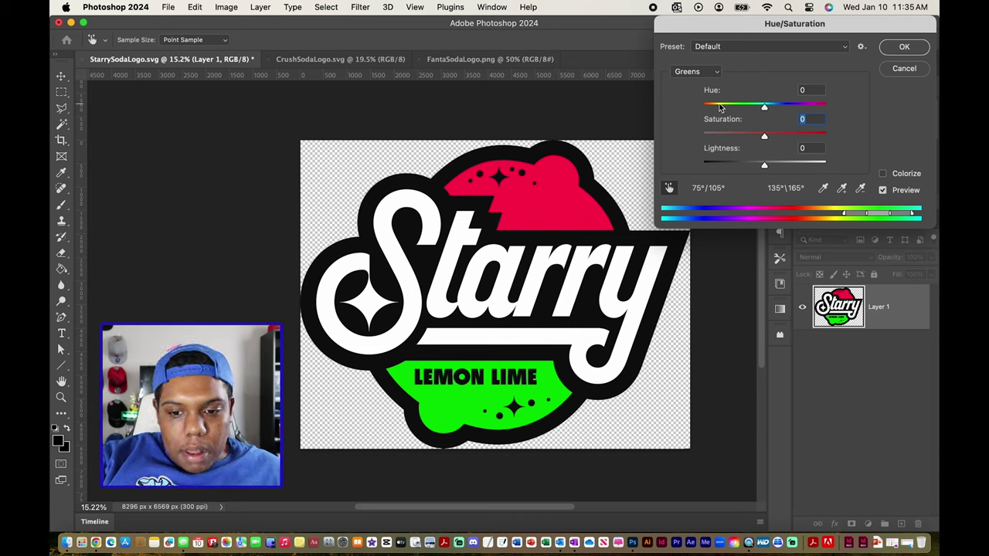
pyautogui.moveTo(764, 107); pyautogui.dragTo(711, 121)
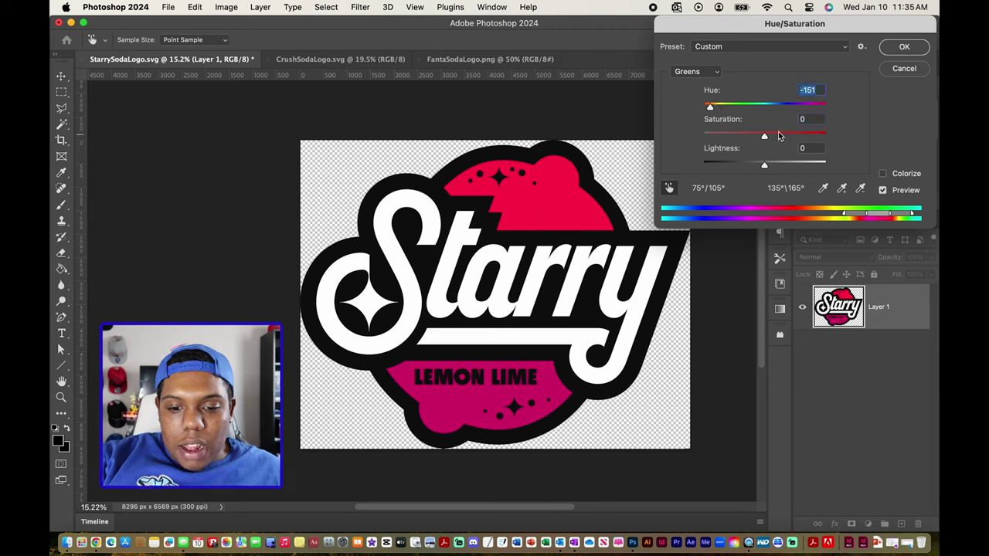
pyautogui.moveTo(764, 165); pyautogui.dragTo(743, 170)
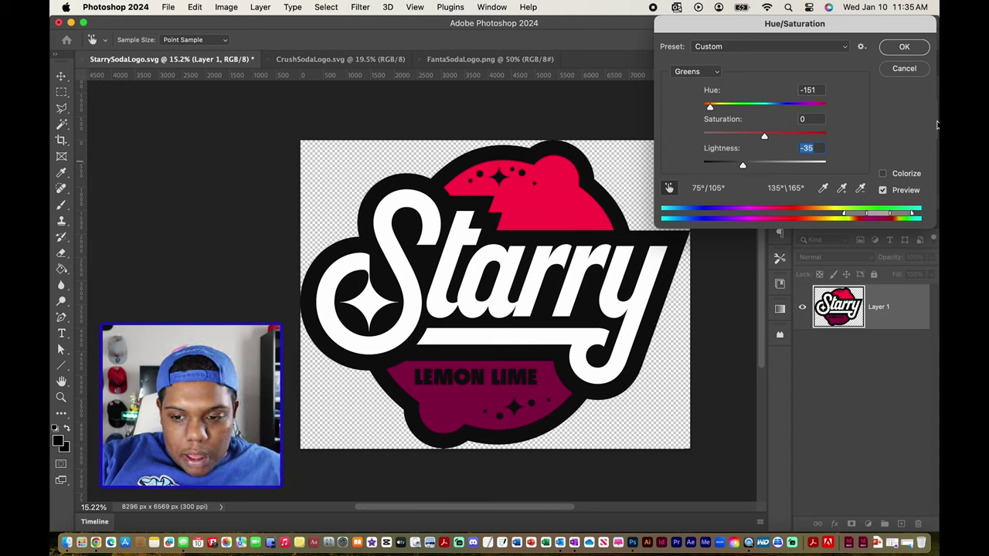
pyautogui.click(903, 48)
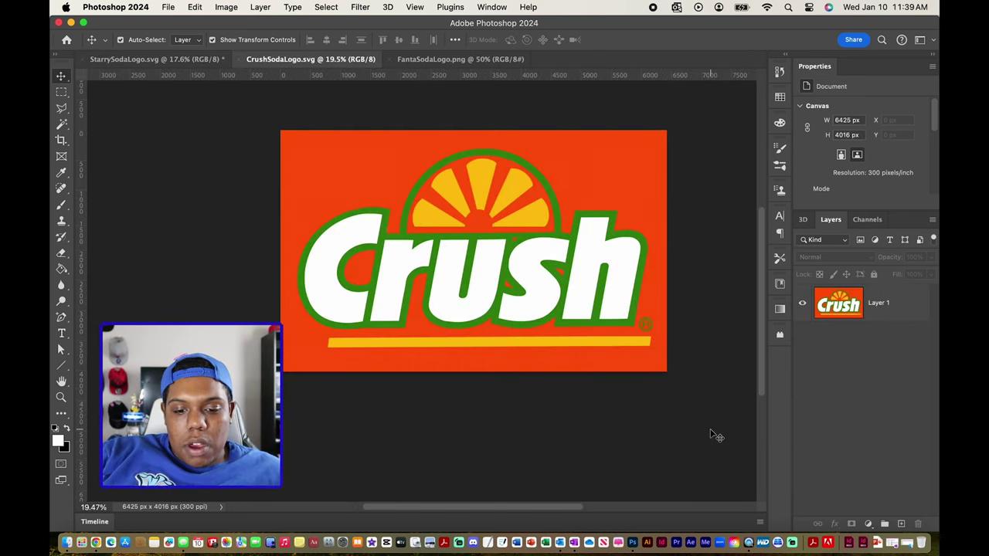
# - Apply Hue/Saturation to the Crush logo layer's Reds range, sampled from the orange-red background, with hue -119
pyautogui.scroll(3, 533, 377)
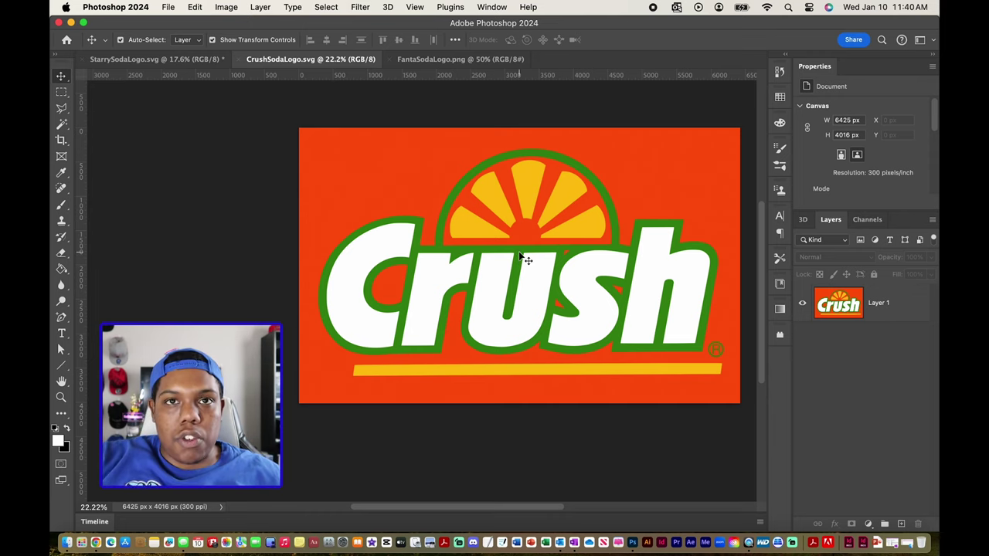
pyautogui.hscroll(1, 666, 407)
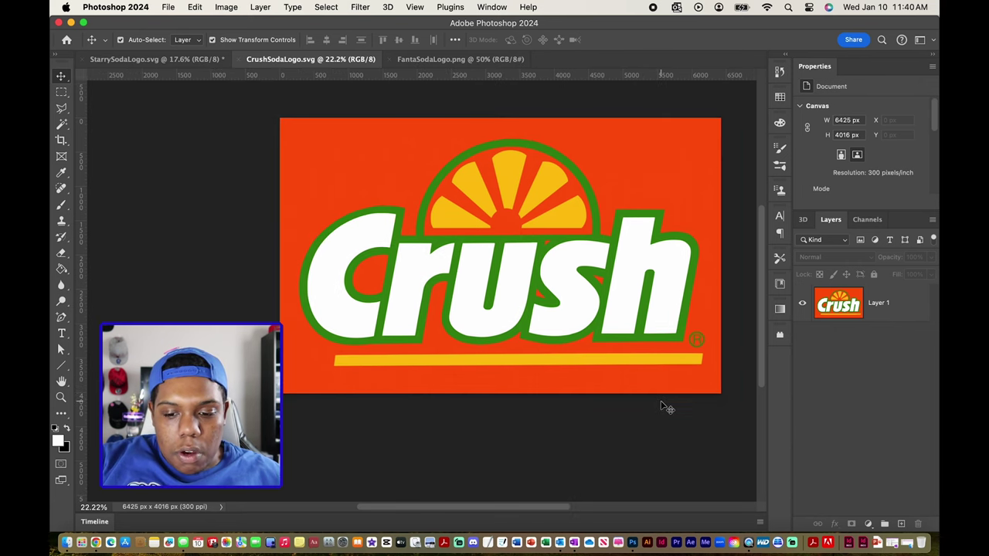
pyautogui.click(839, 309)
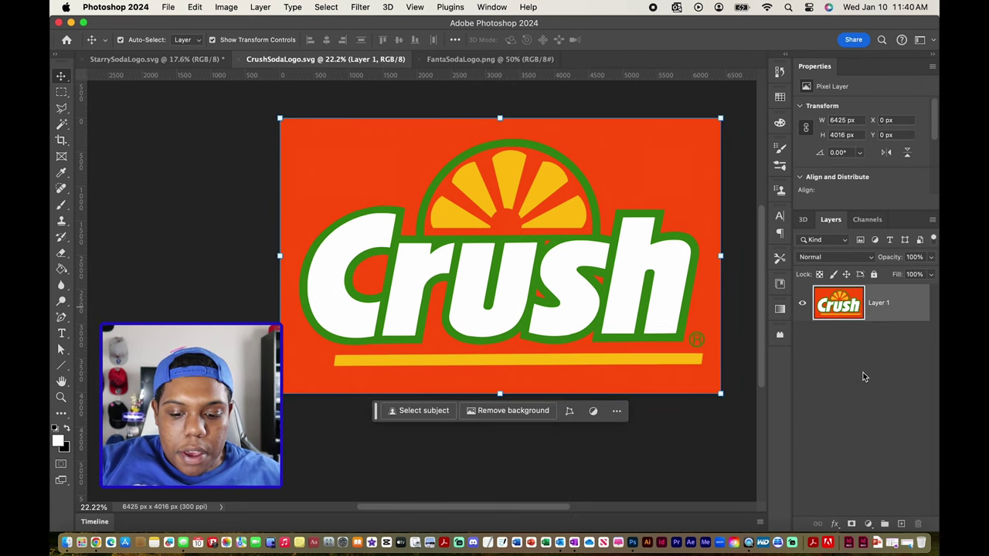
pyautogui.press('super+u')
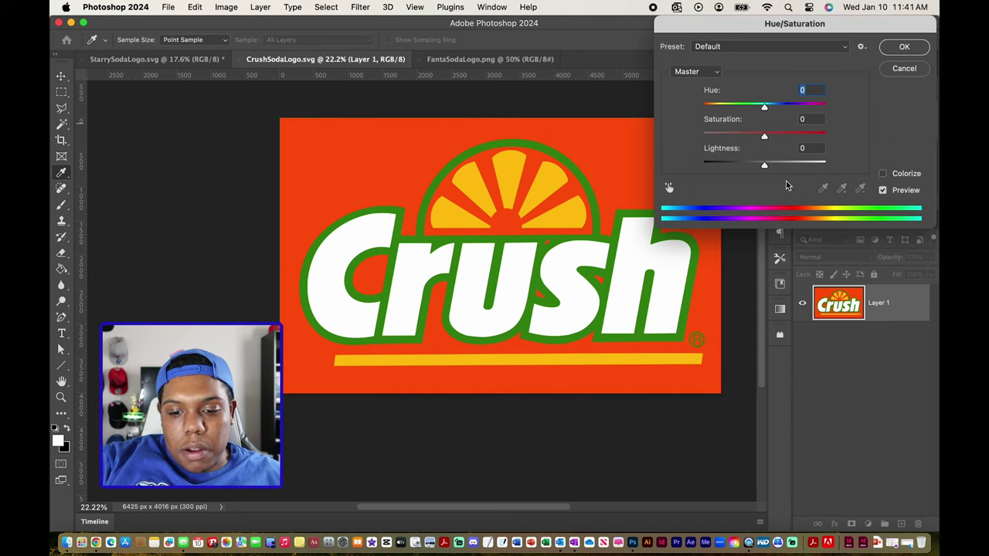
pyautogui.click(669, 188)
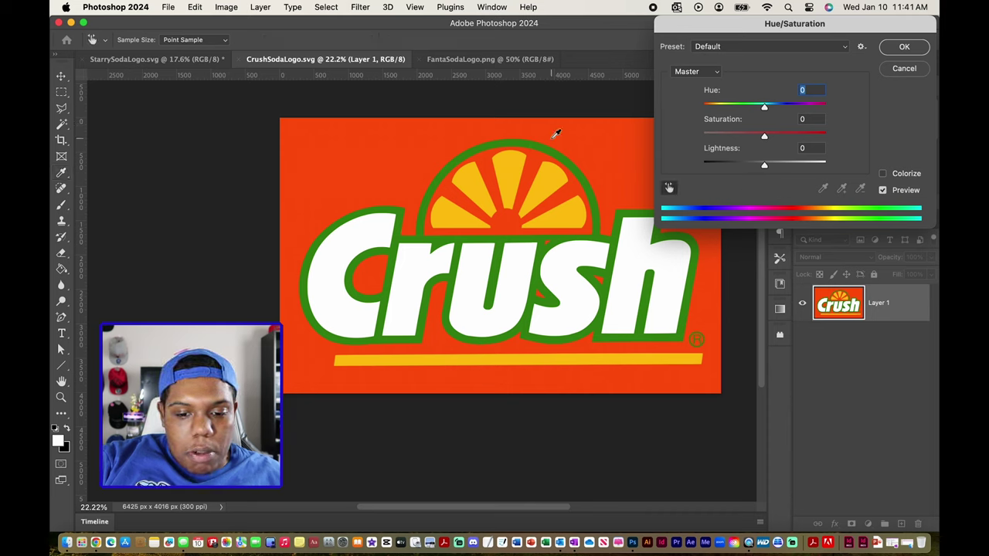
pyautogui.click(402, 153)
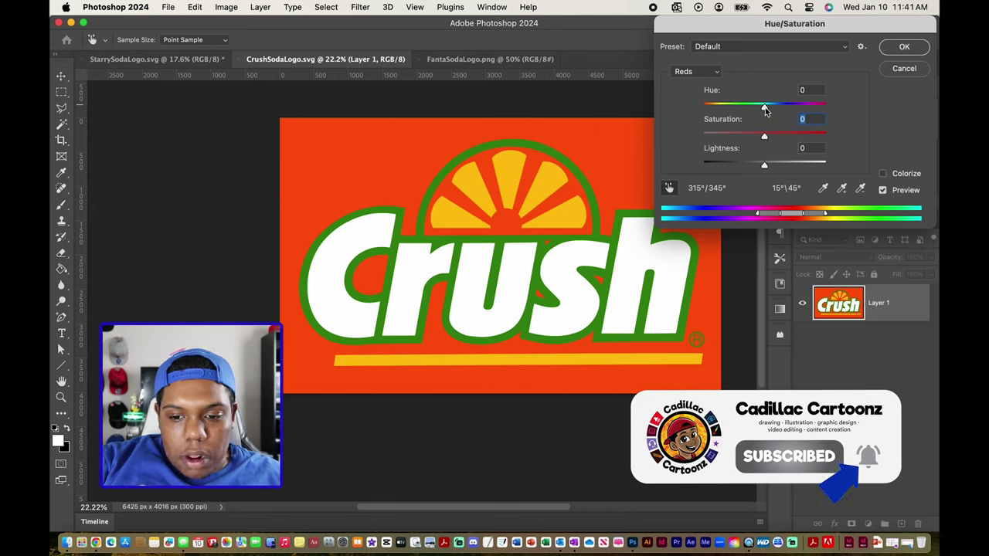
pyautogui.moveTo(764, 108); pyautogui.dragTo(726, 122)
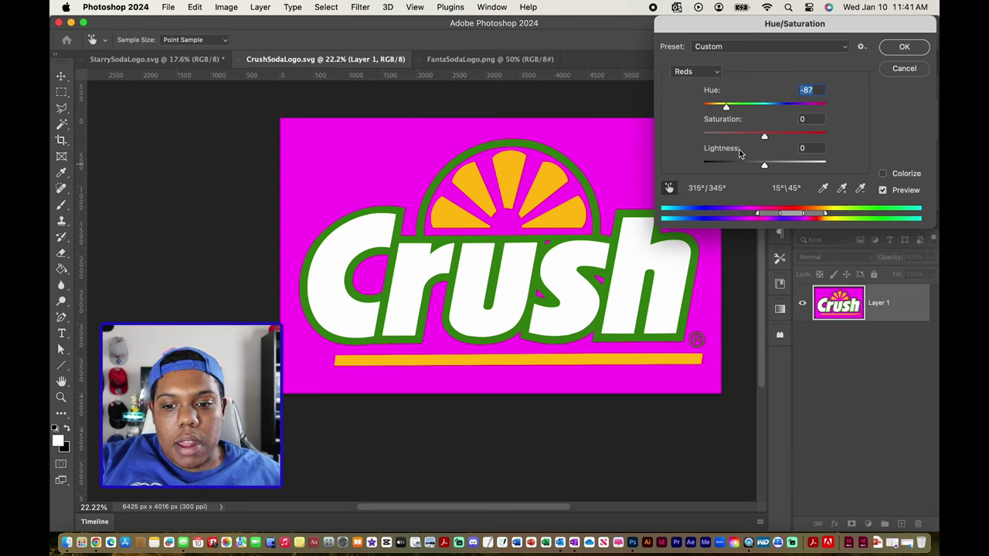
pyautogui.moveTo(726, 106)
pyautogui.mouseDown()
pyautogui.moveTo(708, 112)
pyautogui.moveTo(720, 117)
pyautogui.mouseUp()
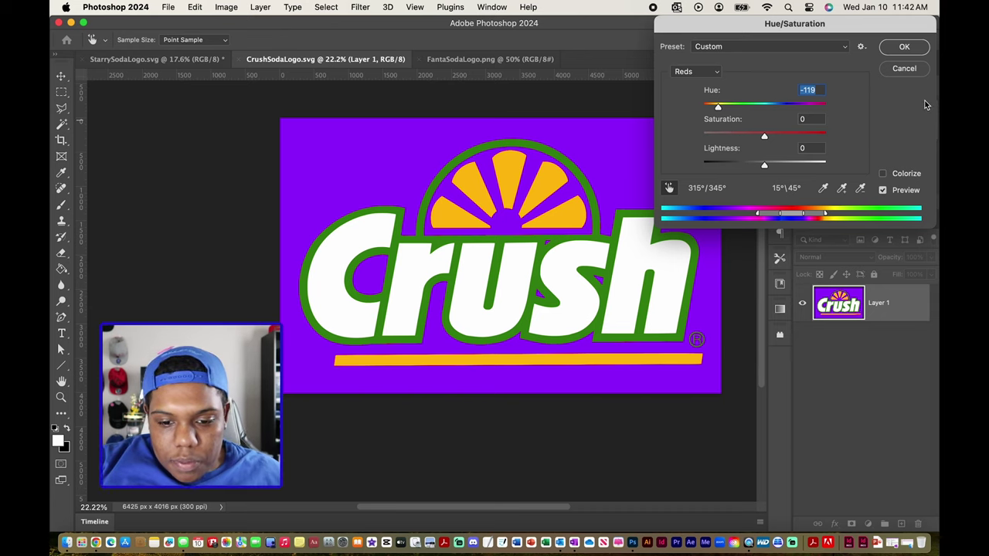
pyautogui.click(905, 48)
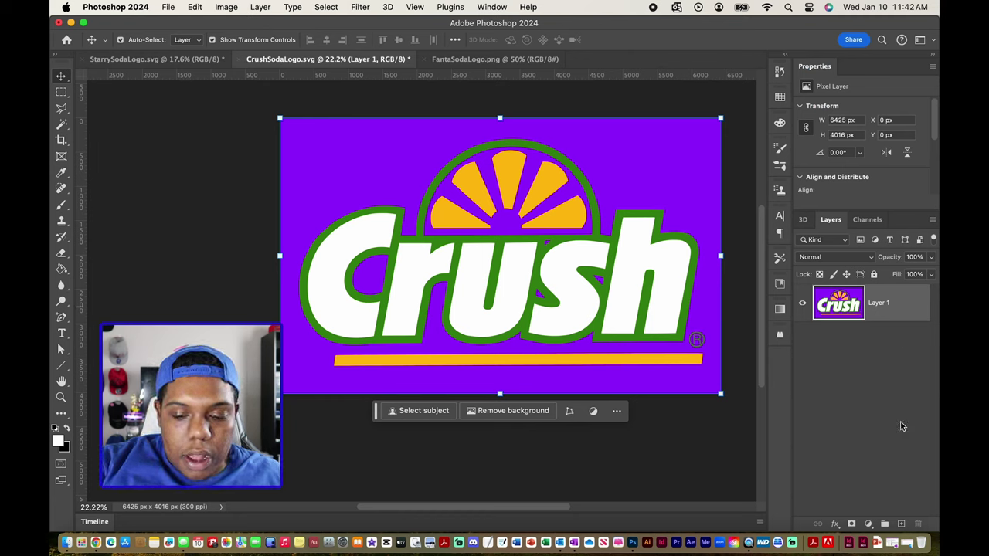
# - Apply Hue/Saturation to the Crush layer's Greens range, sampled from the green outline, with hue +180 and lightness +21
pyautogui.press('super+u')
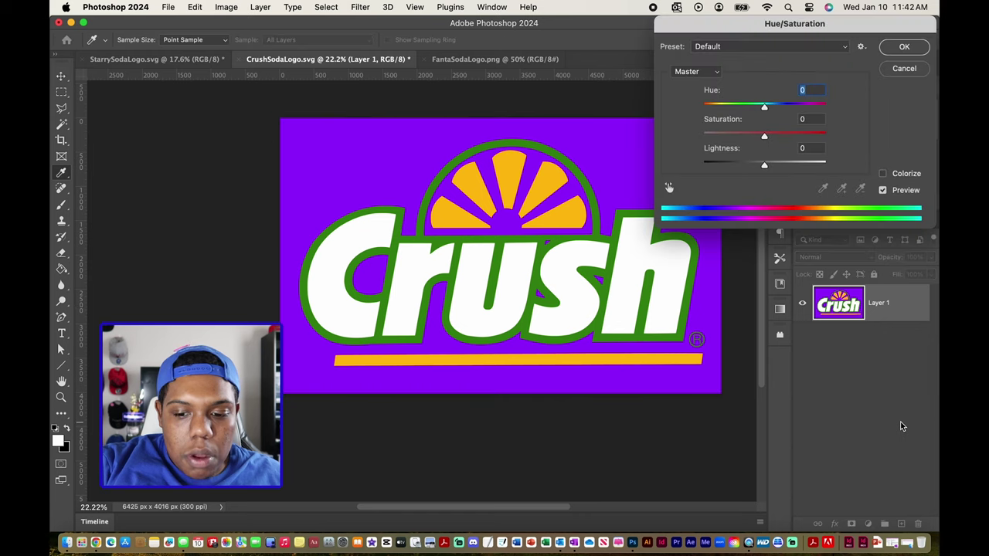
pyautogui.click(669, 188)
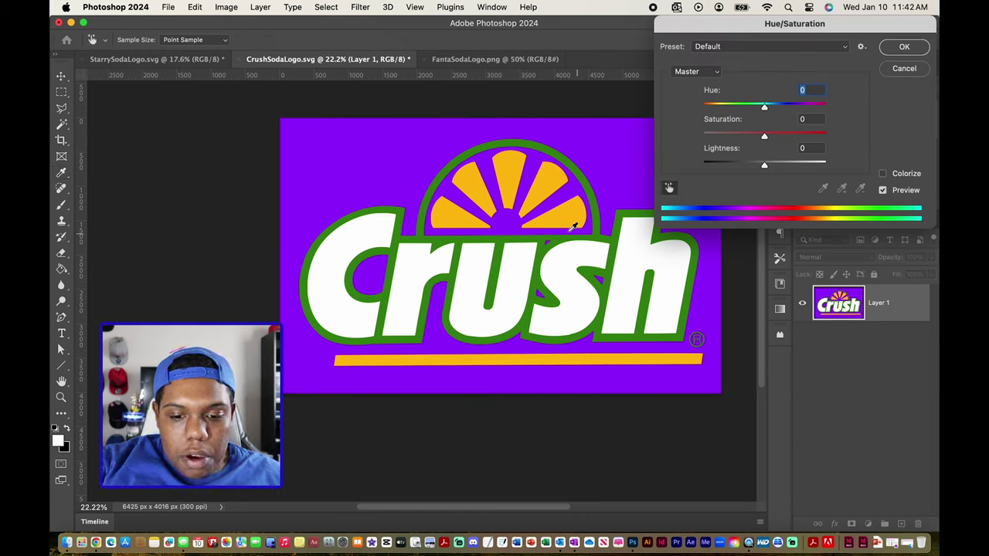
pyautogui.click(542, 239)
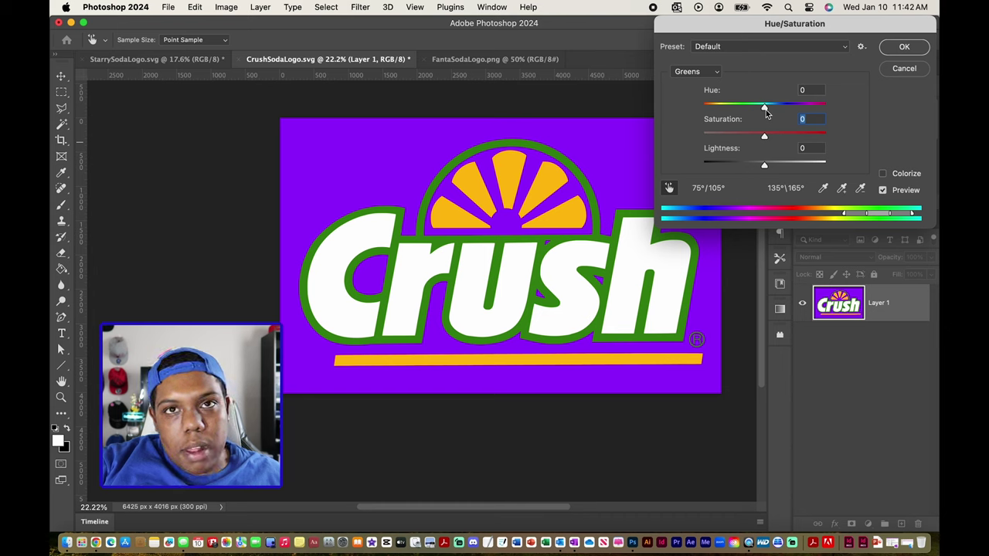
pyautogui.moveTo(765, 109); pyautogui.dragTo(837, 116)
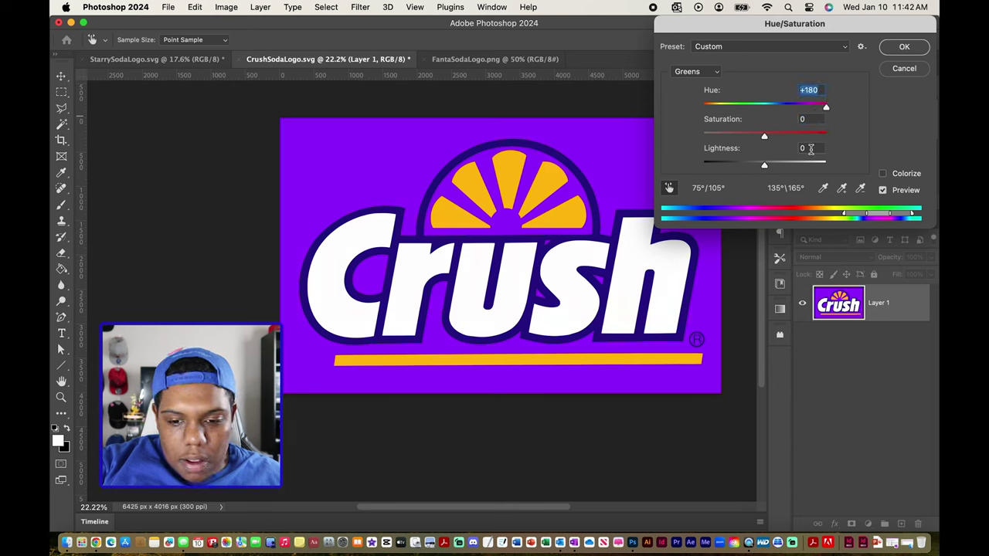
pyautogui.moveTo(764, 165); pyautogui.dragTo(810, 162)
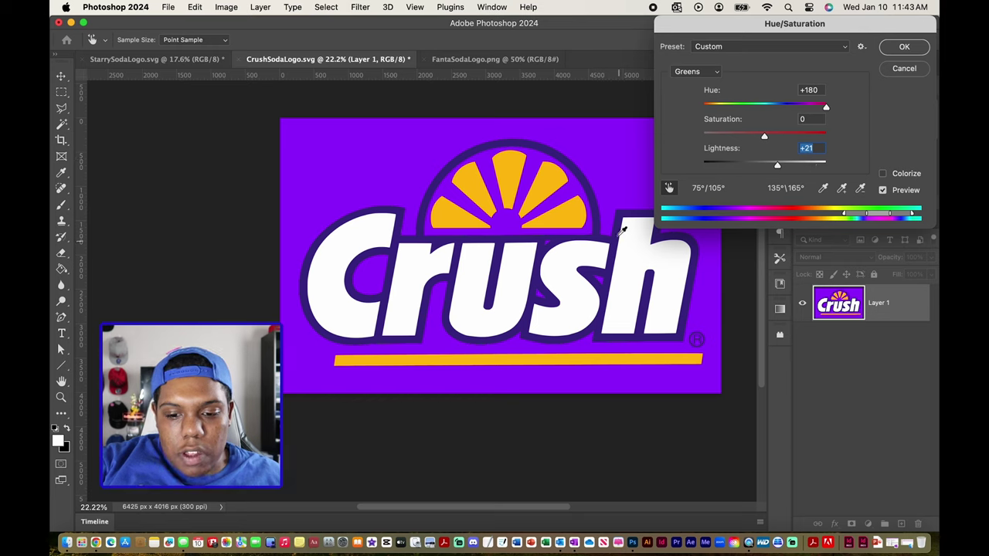
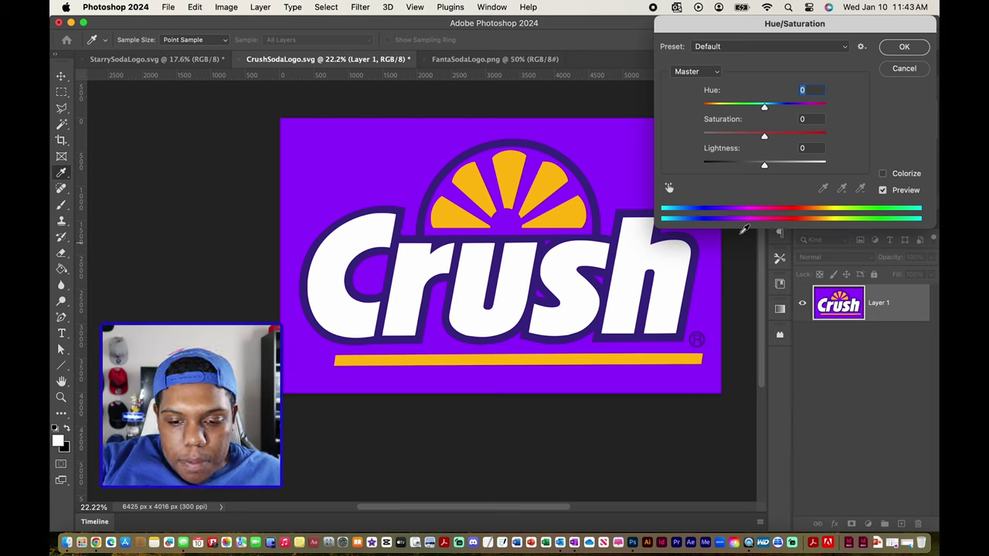
# - Apply Hue/Saturation to the Crush layer's Yellows range, sampled from the fruit segments, with hue -116, saturation +71 and lightness +63, and deselect the layer
pyautogui.click(670, 189)
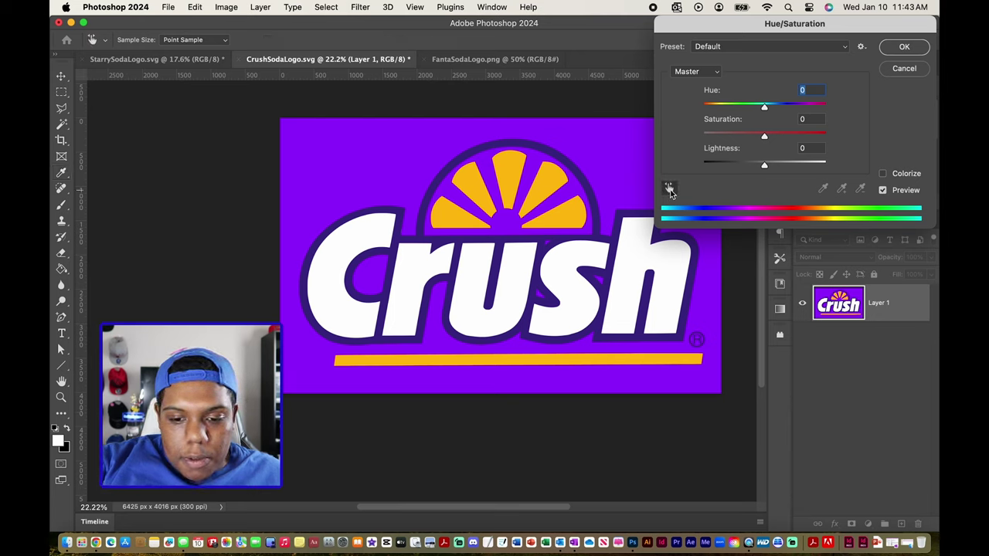
pyautogui.click(554, 175)
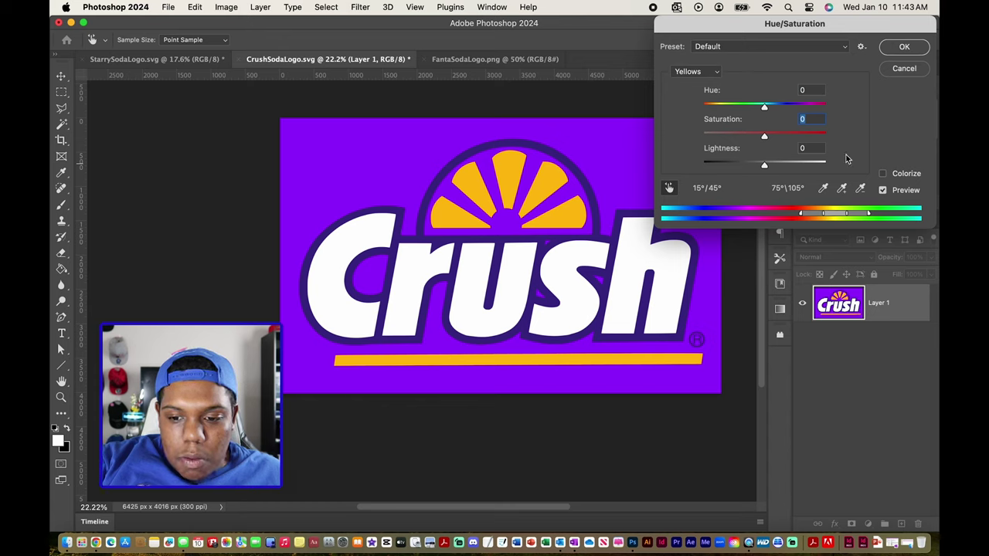
pyautogui.moveTo(764, 107); pyautogui.dragTo(726, 124)
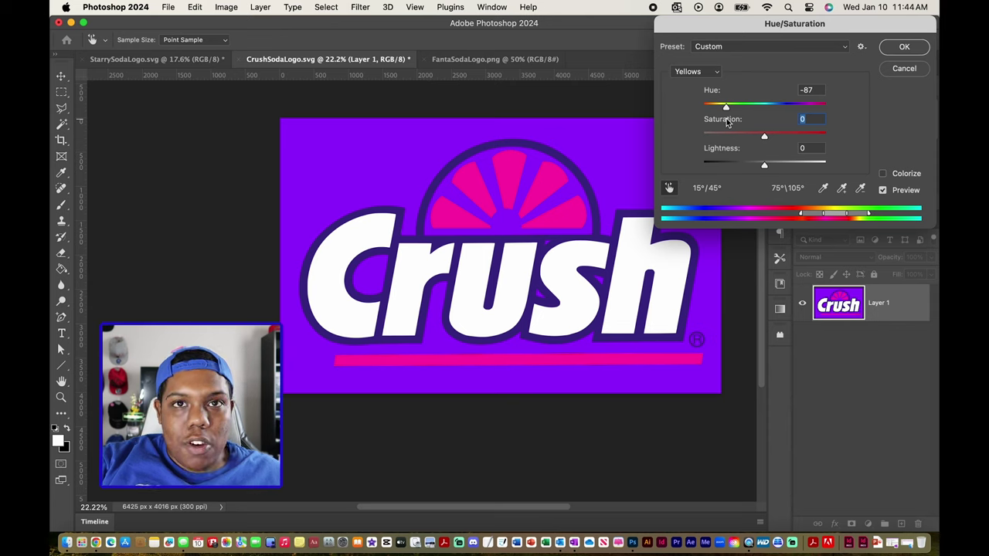
pyautogui.moveTo(725, 108); pyautogui.dragTo(719, 131)
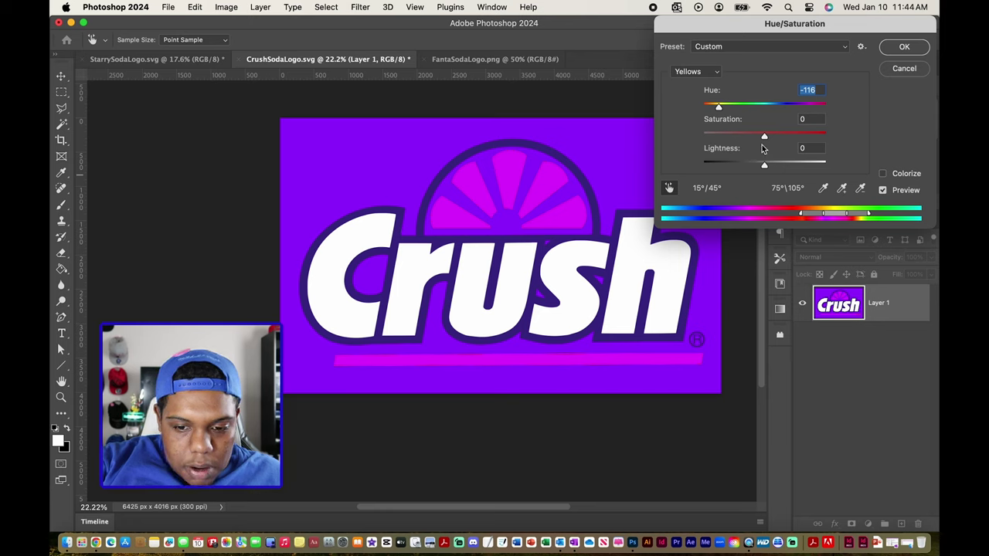
pyautogui.moveTo(765, 138); pyautogui.dragTo(805, 167)
pyautogui.moveTo(786, 132); pyautogui.dragTo(808, 137)
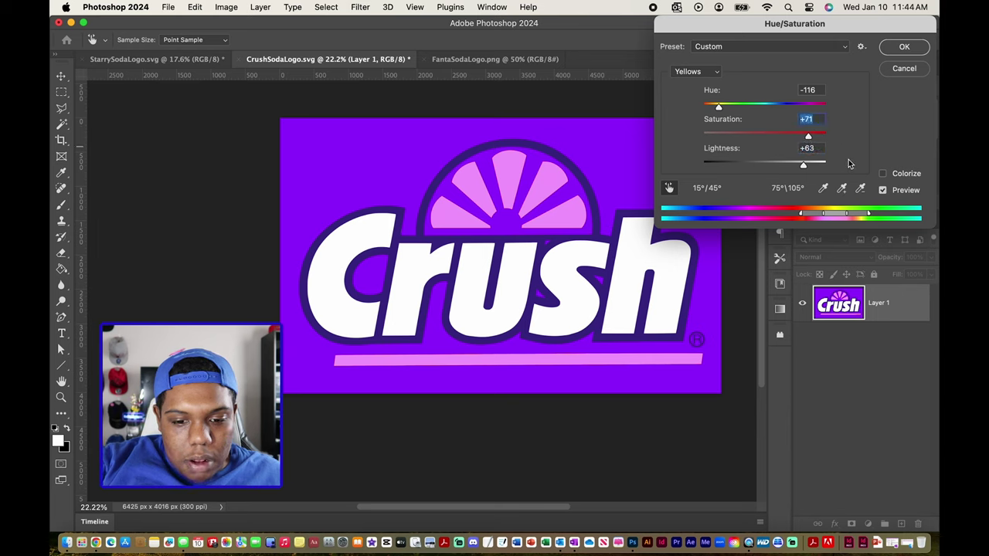
pyautogui.click(903, 48)
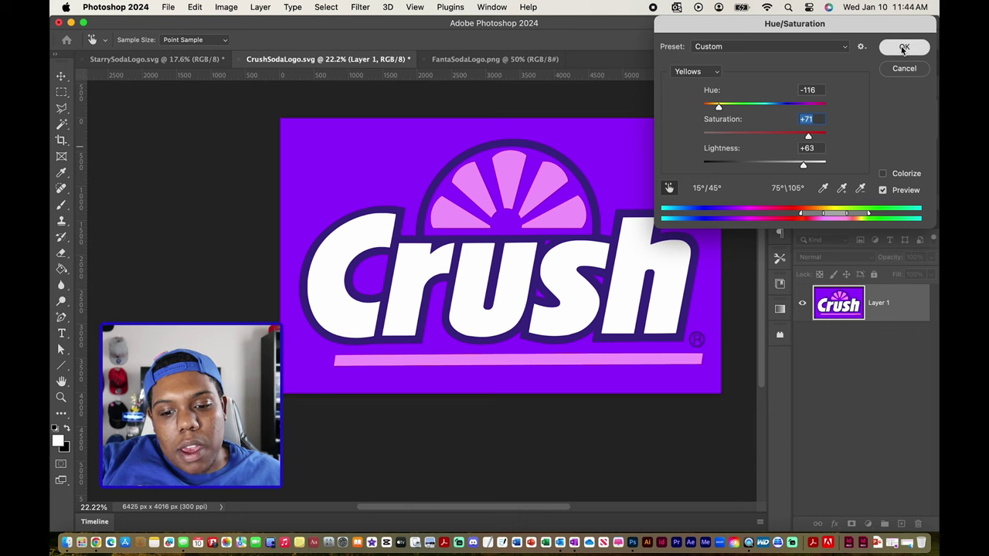
pyautogui.click(666, 452)
# - In FantaSodaLogo.png, apply Hue/Saturation to Layer 1's Yellows range, sampled from the orange circle, with hue +180
pyautogui.hscroll(2, 669, 457)
pyautogui.scroll(-1, 669, 458)
pyautogui.hscroll(-2, 669, 457)
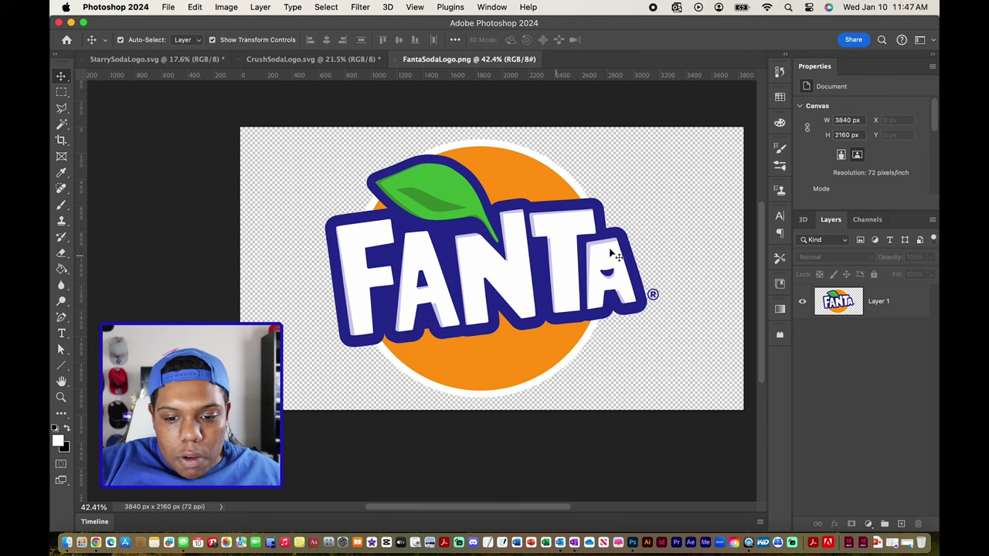
pyautogui.click(887, 307)
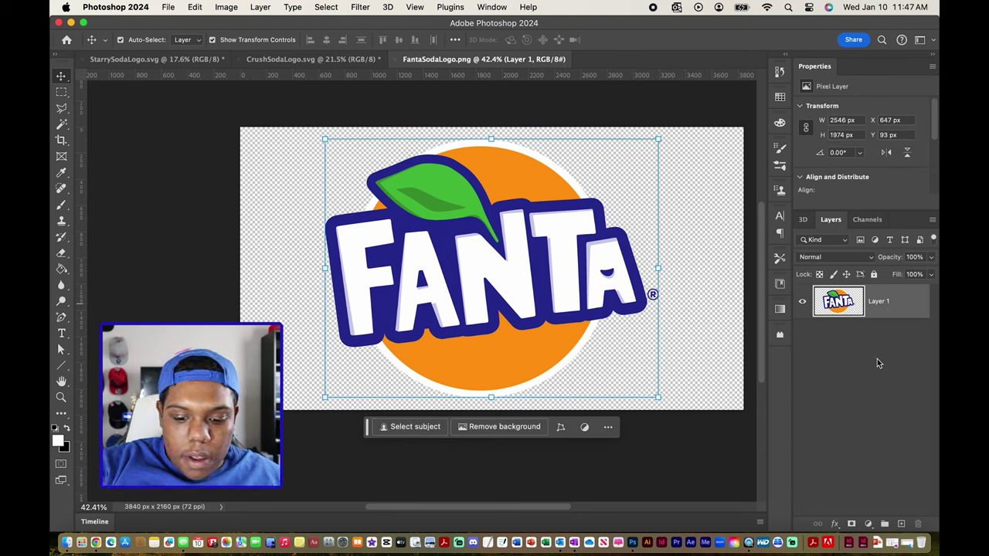
pyautogui.press('super+u')
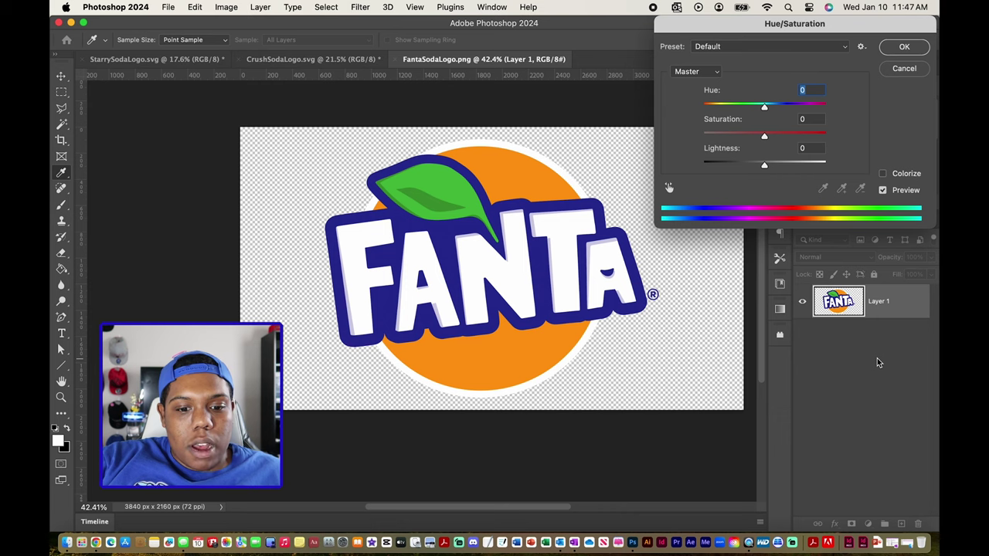
pyautogui.click(669, 190)
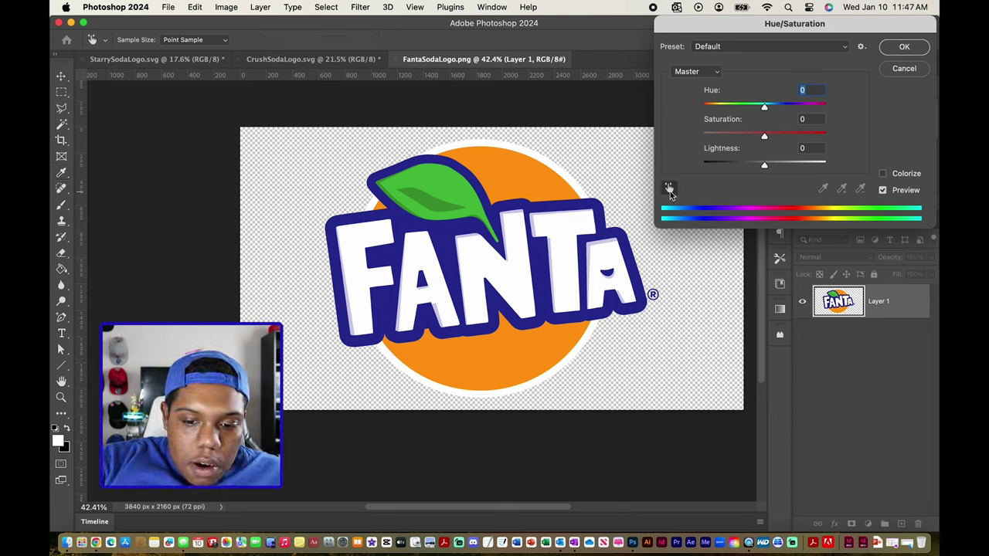
pyautogui.click(511, 174)
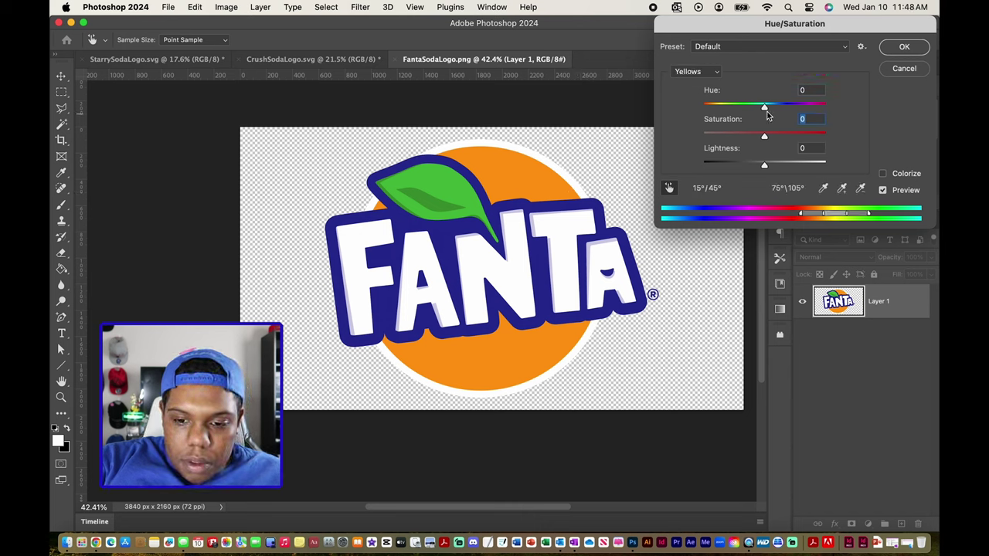
pyautogui.moveTo(764, 109); pyautogui.dragTo(724, 112)
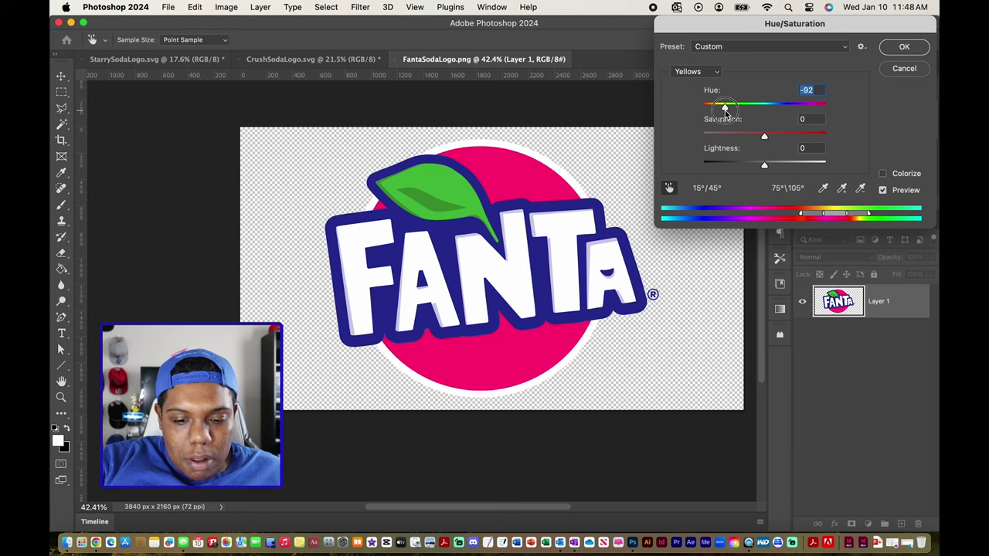
pyautogui.moveTo(725, 112); pyautogui.dragTo(863, 123)
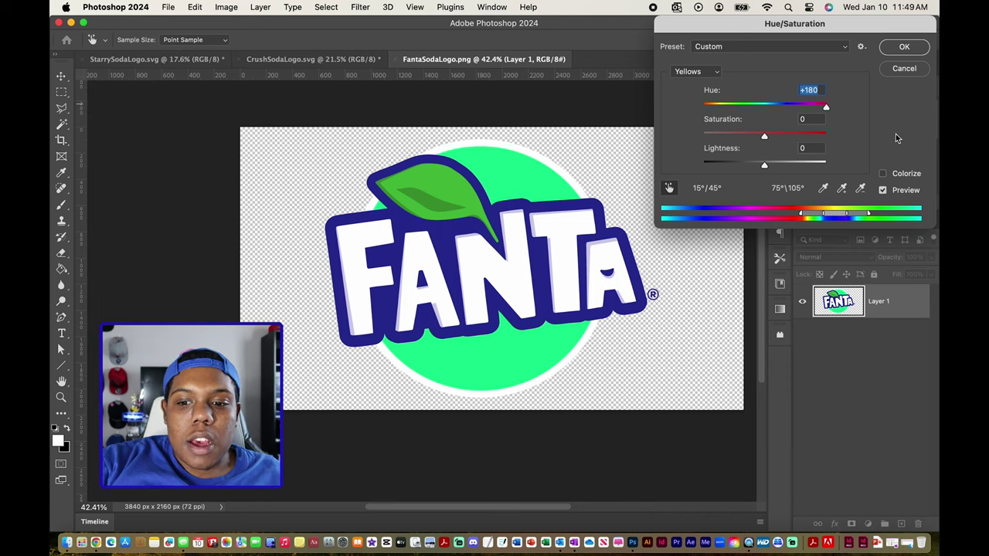
pyautogui.click(904, 48)
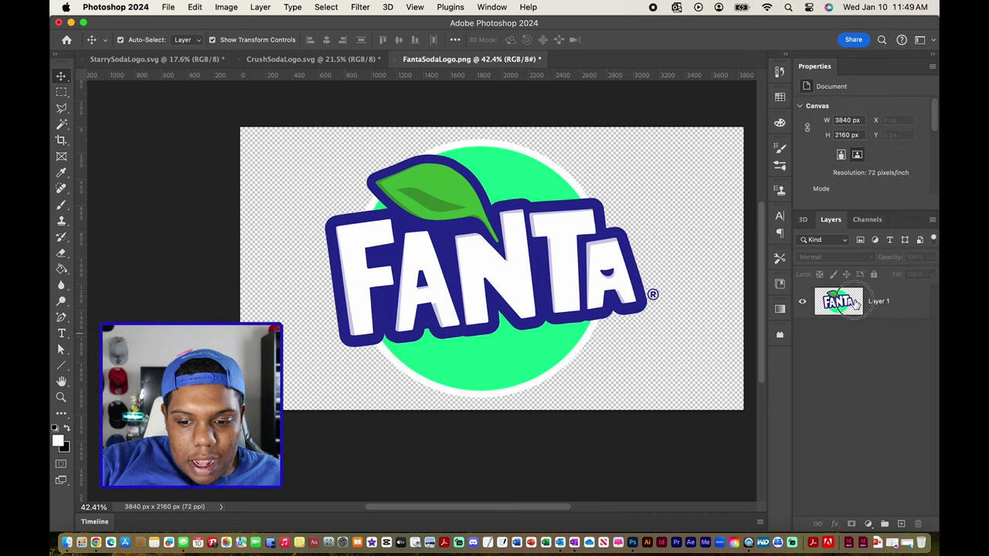
# - Apply Hue/Saturation to the Fanta layer's Cyans range, sampled from the green circle, with hue +94, saturation +19 and lightness -37
pyautogui.press('super+u')
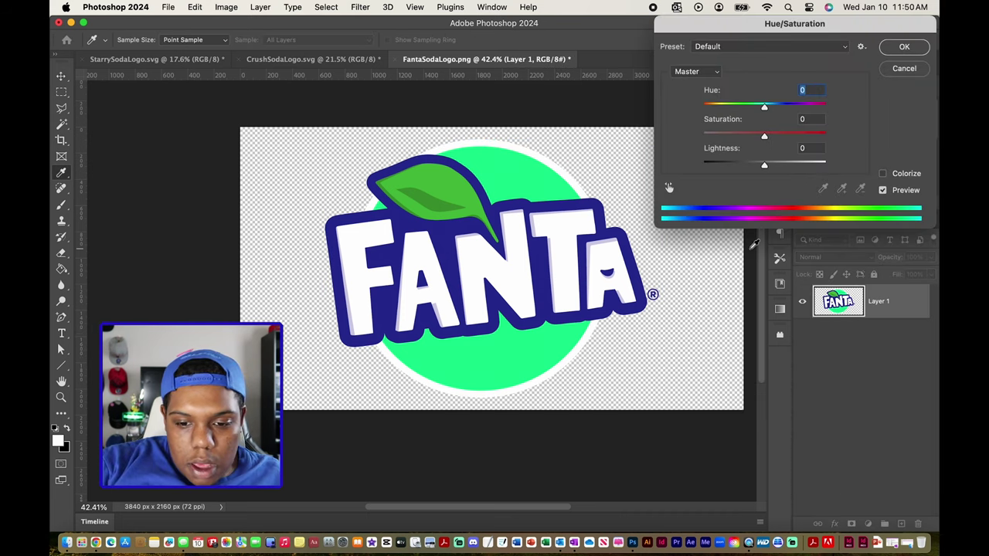
pyautogui.click(669, 189)
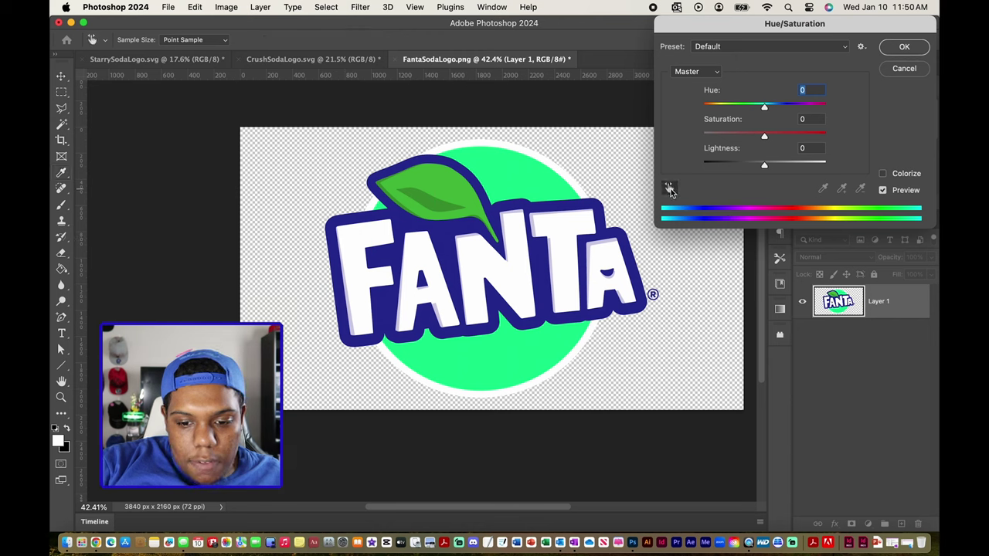
pyautogui.click(529, 173)
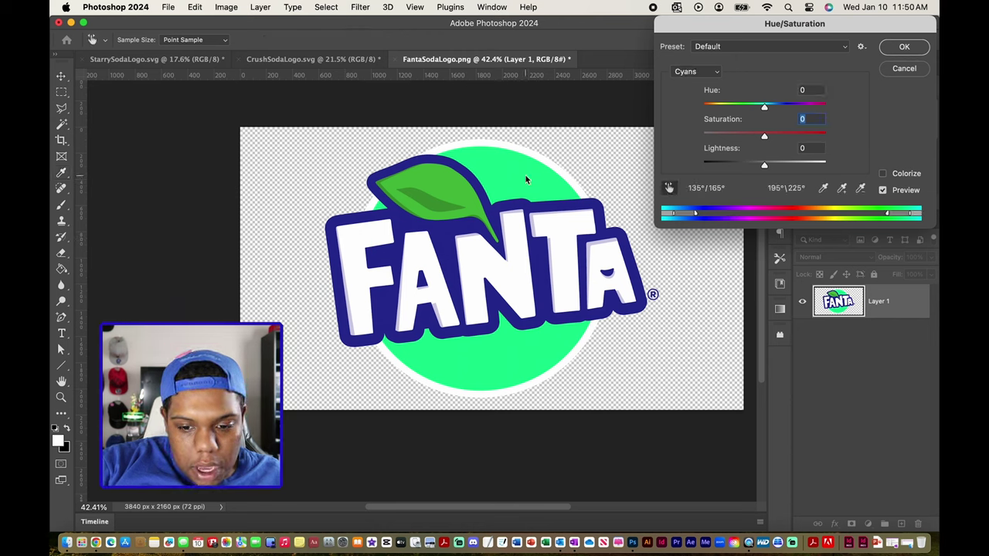
pyautogui.moveTo(764, 106); pyautogui.dragTo(804, 108)
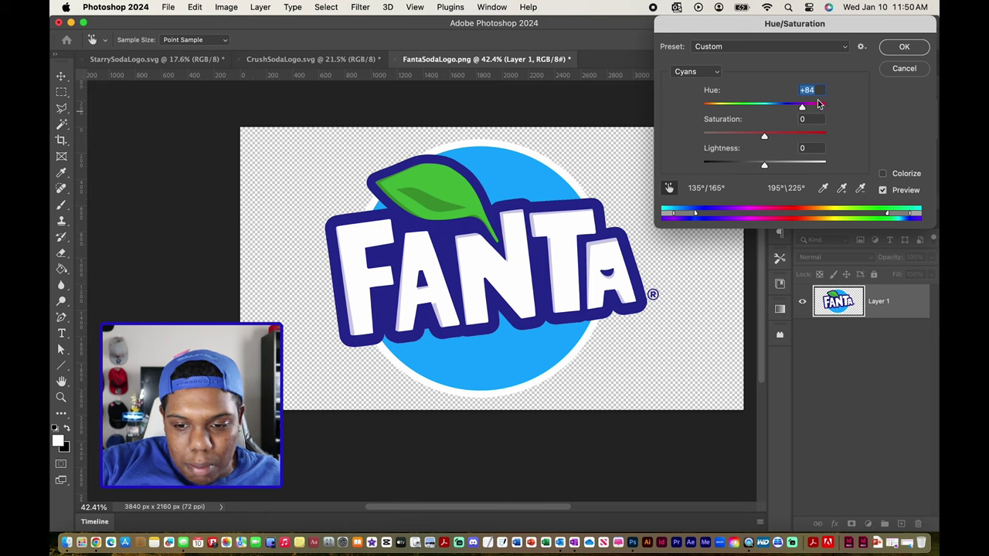
pyautogui.moveTo(804, 110); pyautogui.dragTo(803, 111)
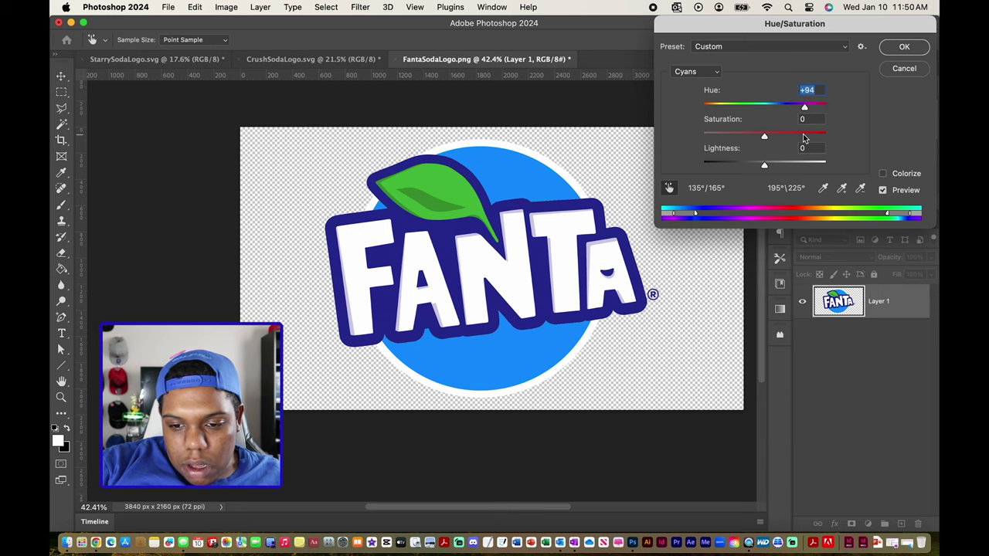
pyautogui.moveTo(764, 138); pyautogui.dragTo(756, 172)
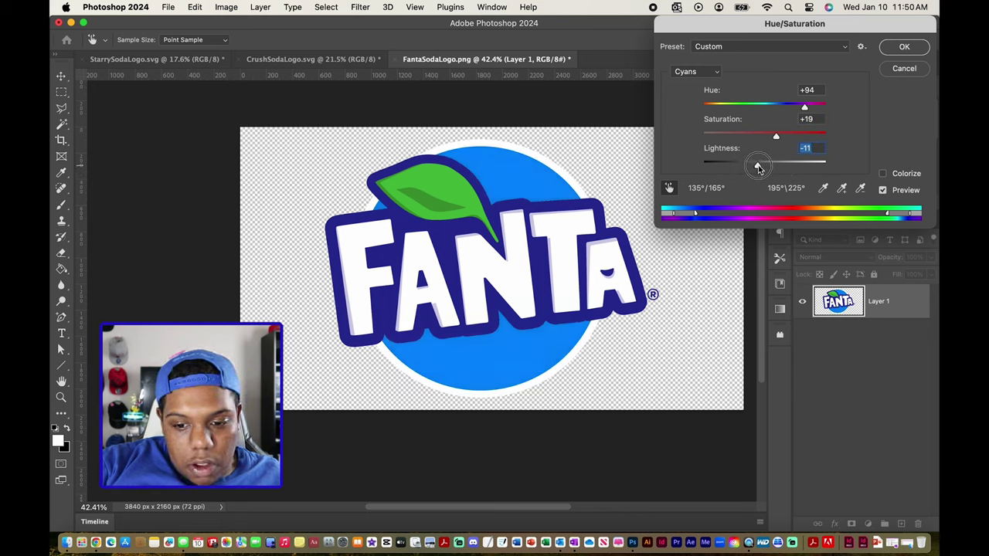
pyautogui.moveTo(752, 167)
pyautogui.mouseDown()
pyautogui.moveTo(734, 172)
pyautogui.moveTo(742, 167)
pyautogui.mouseUp()
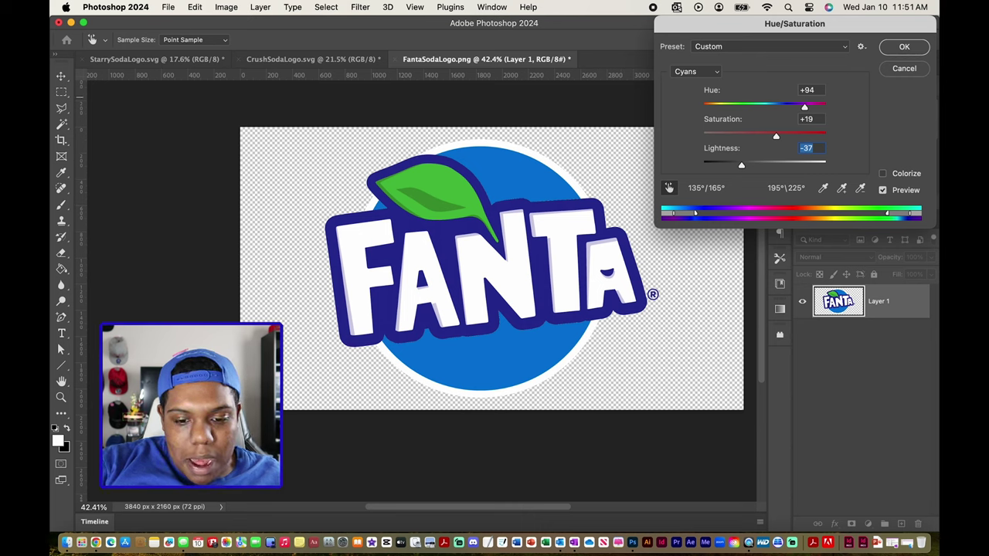
pyautogui.click(901, 47)
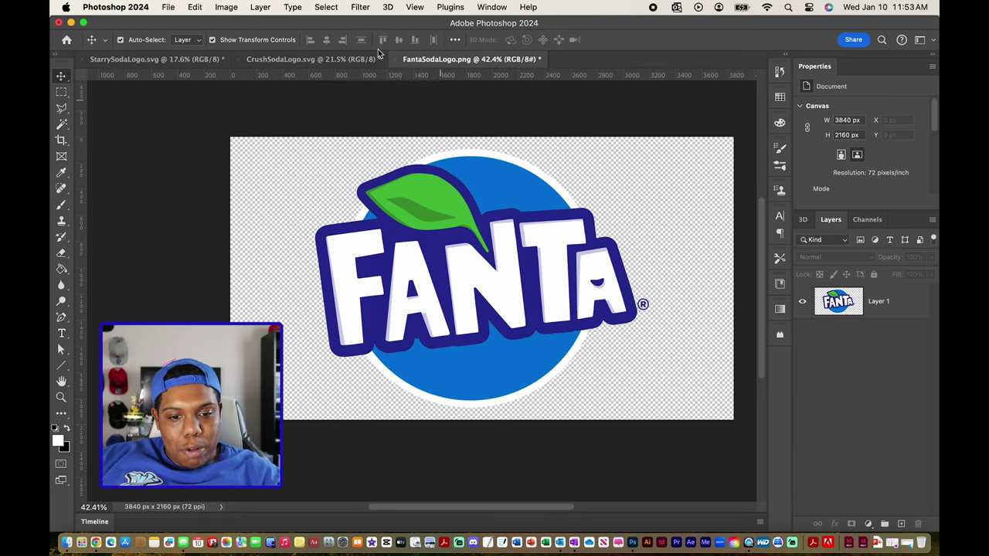
# - Review the recoloured Crush and Starry logos in their open documents, and return to FantaSodaLogo.png for a closer look
pyautogui.click(327, 59)
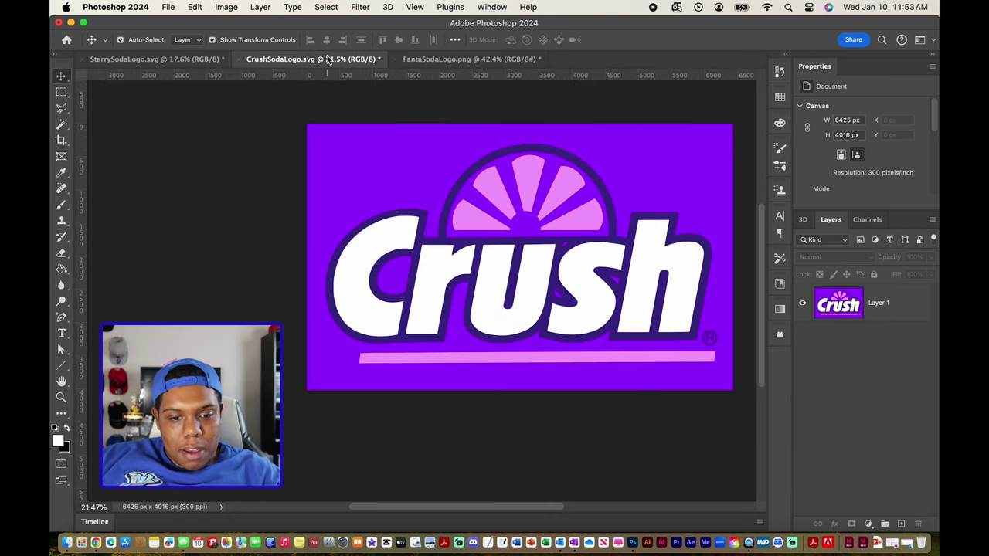
pyautogui.click(189, 59)
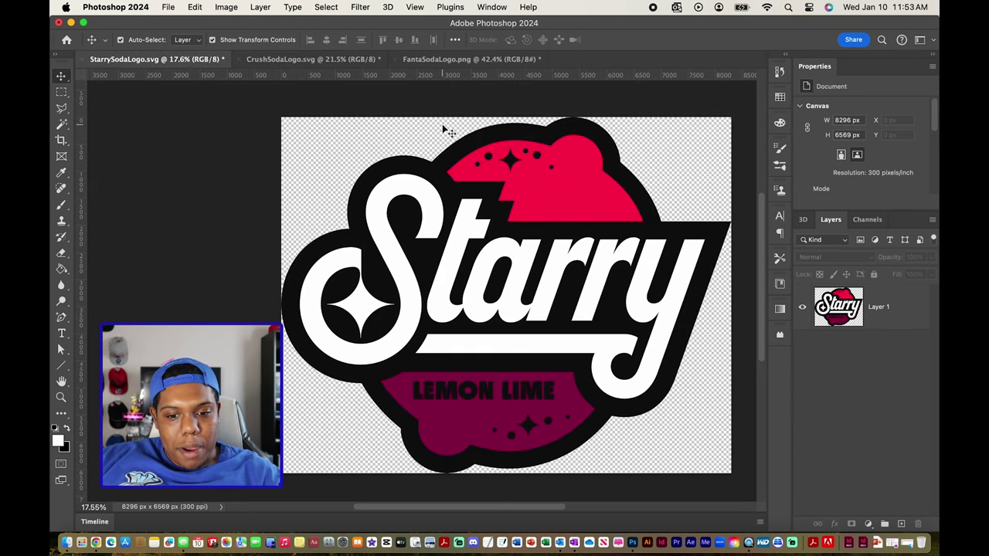
pyautogui.click(456, 62)
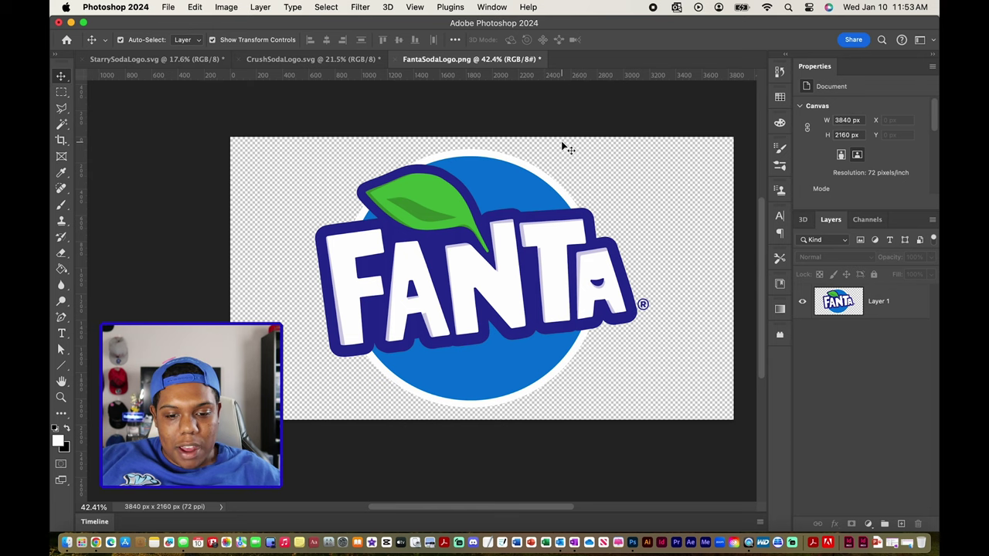
pyautogui.press('super+equal')
pyautogui.scroll(-2, 566, 147)
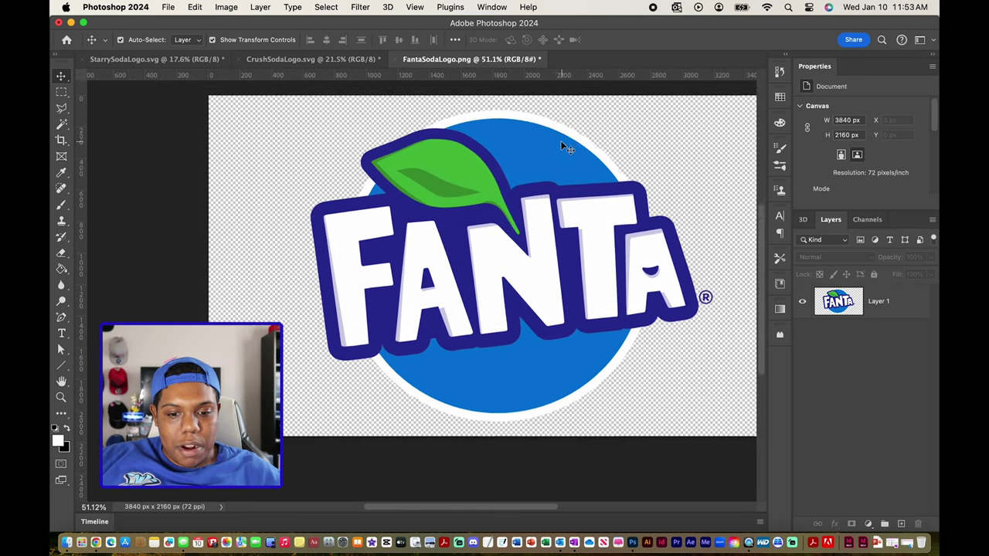